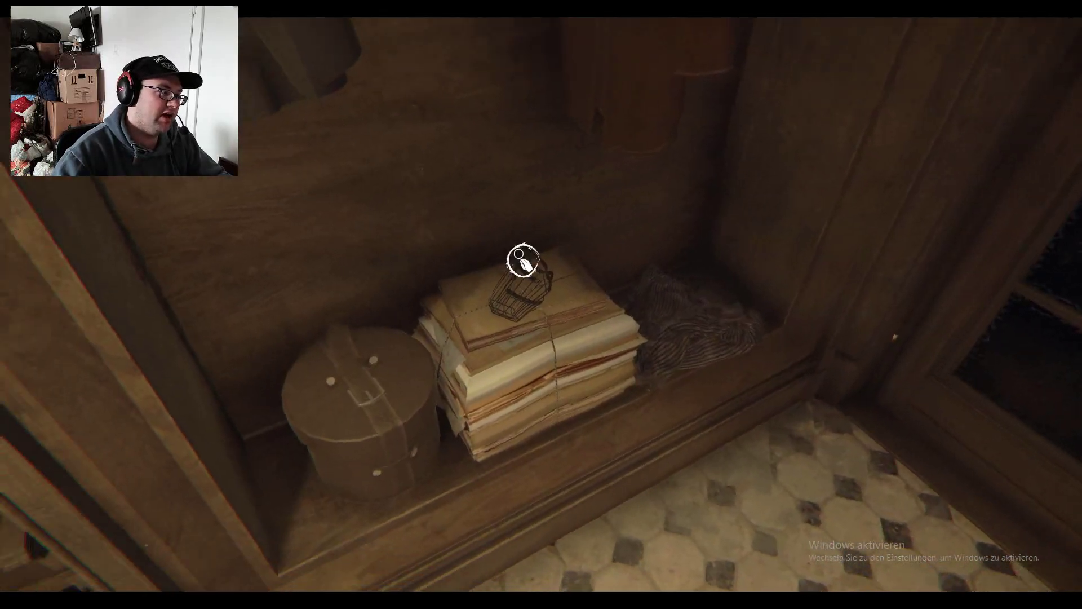
Step: Inspect the cage muzzle on the shelf and the baby shoes on the floor, putting each back
{"action": "left_click", "coordinate": [525, 264]}
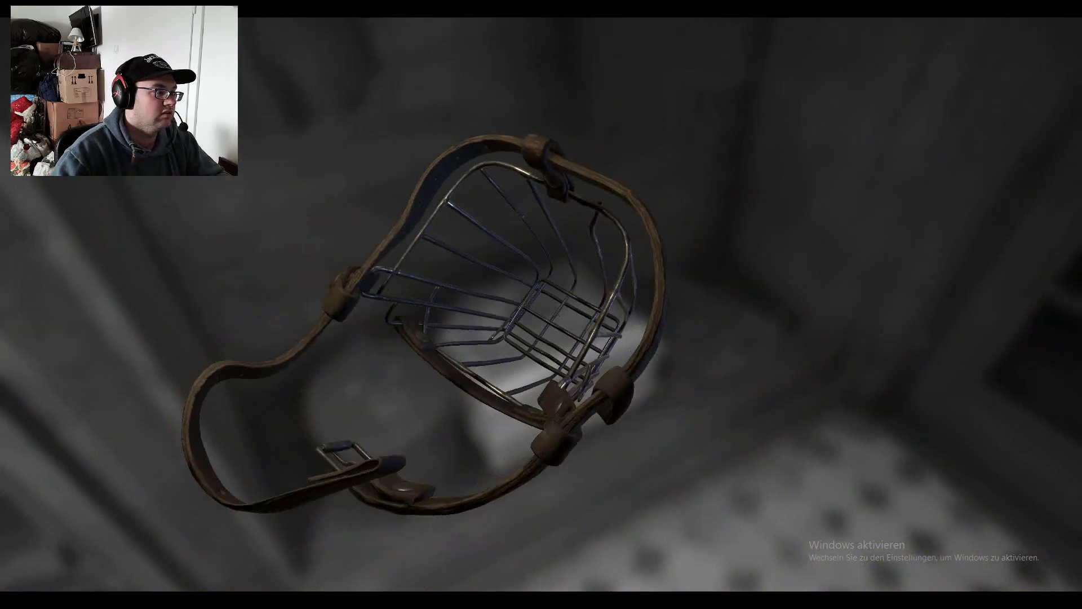
{"action": "right_click", "coordinate": [541, 305]}
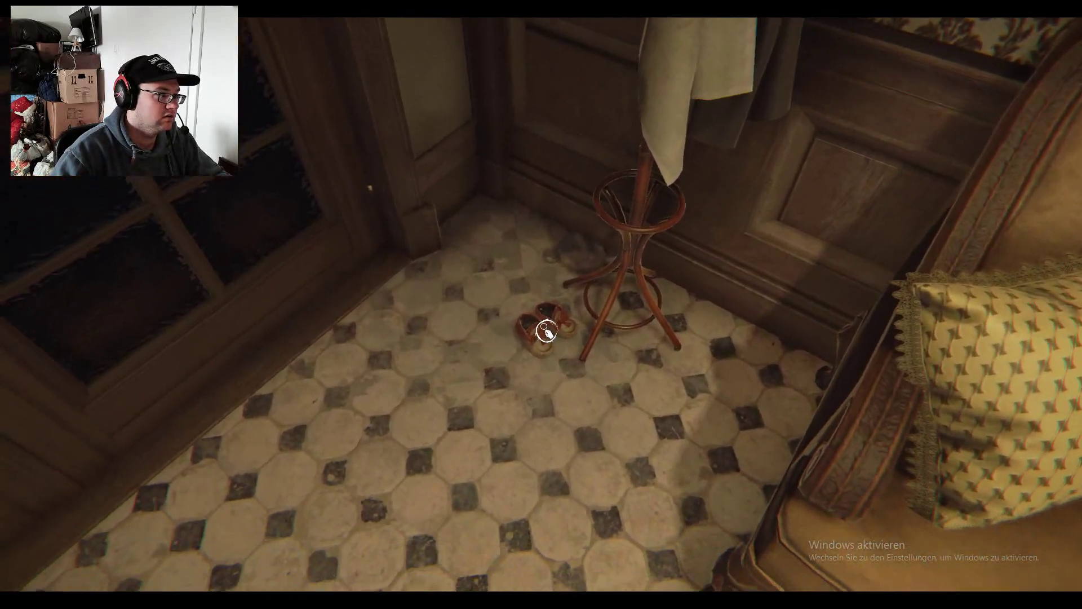
{"action": "left_click", "coordinate": [524, 364]}
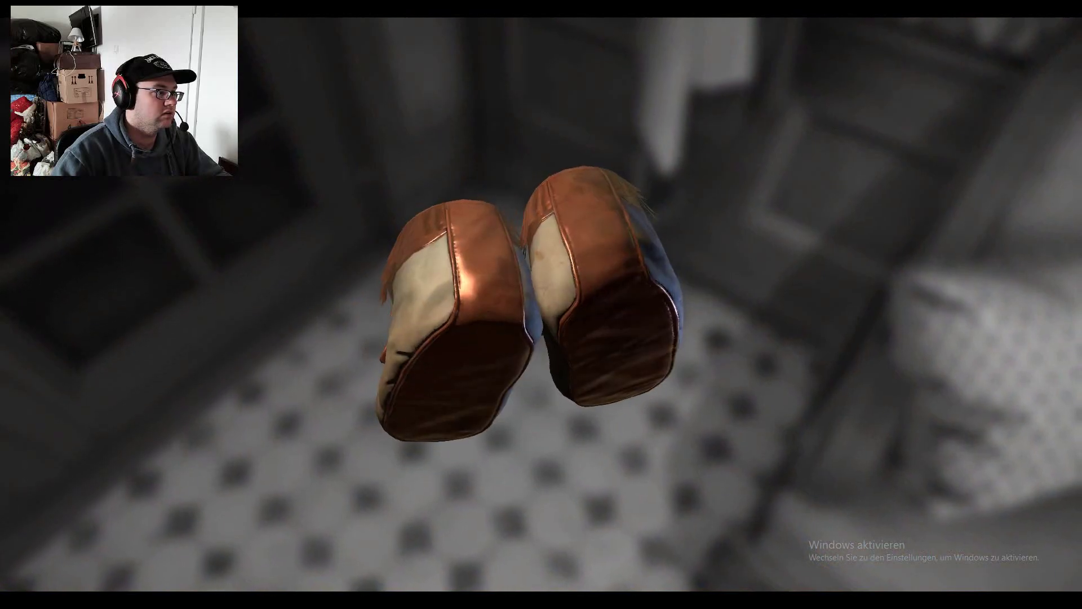
{"action": "right_click", "coordinate": [544, 308]}
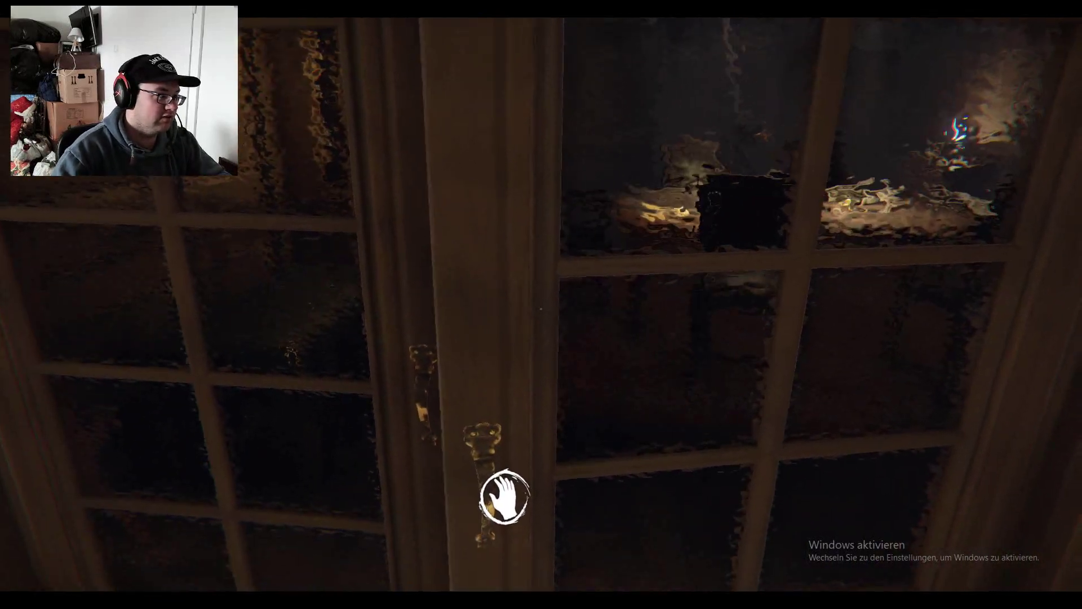
Step: Push the glass double doors open into the dining room and lift the storage chest lid
{"action": "left_click", "coordinate": [455, 504]}
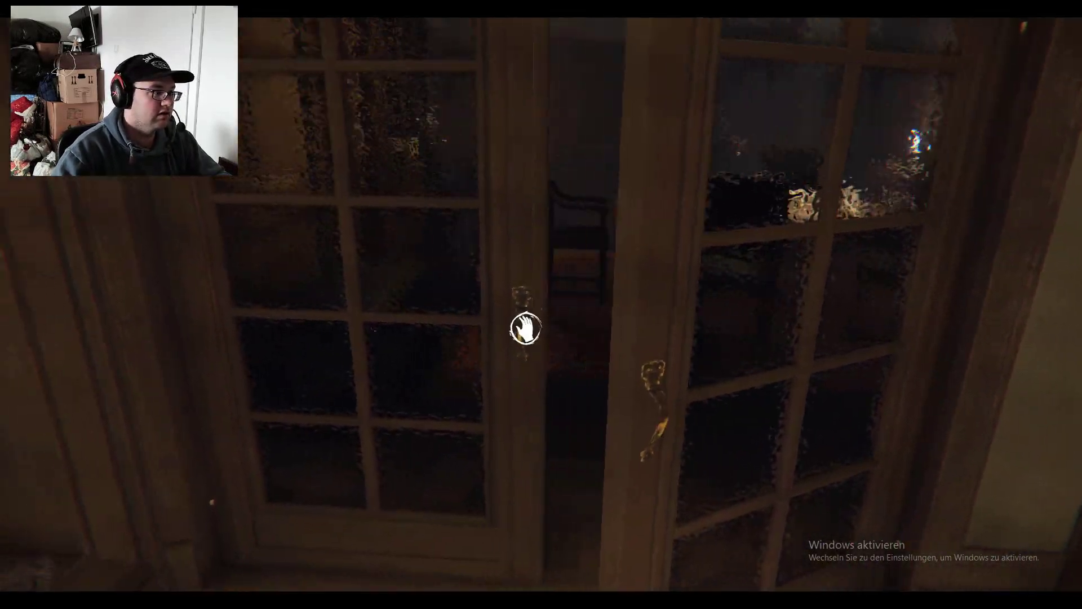
{"action": "left_click", "coordinate": [534, 329]}
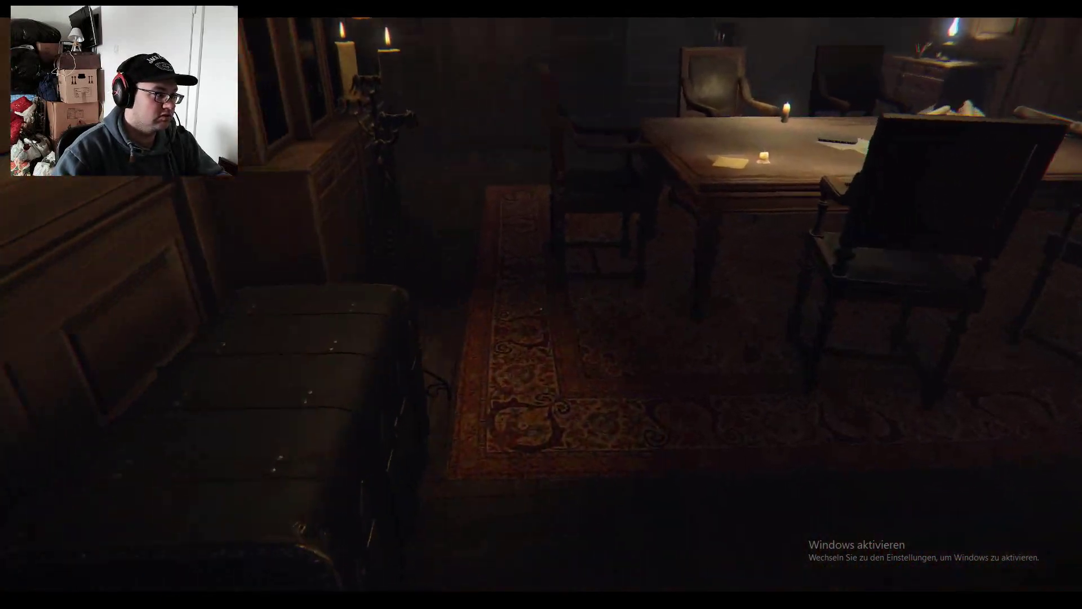
{"action": "left_click", "coordinate": [629, 362]}
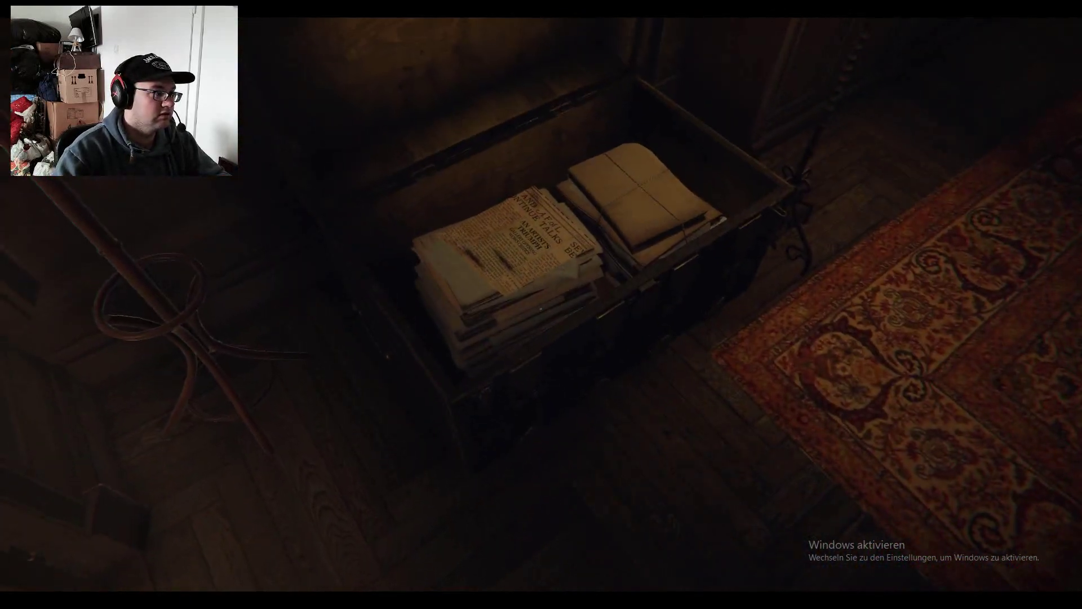
Step: Read the newspaper from the chest, then the pest-control company's letter on the table
{"action": "left_click", "coordinate": [541, 305]}
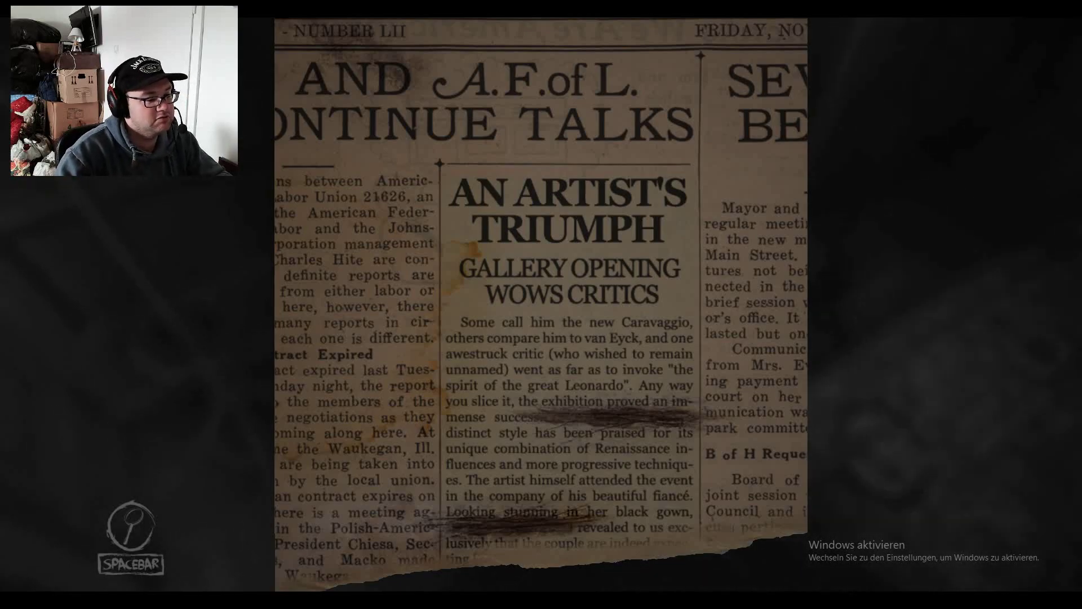
{"action": "key", "text": "Escape"}
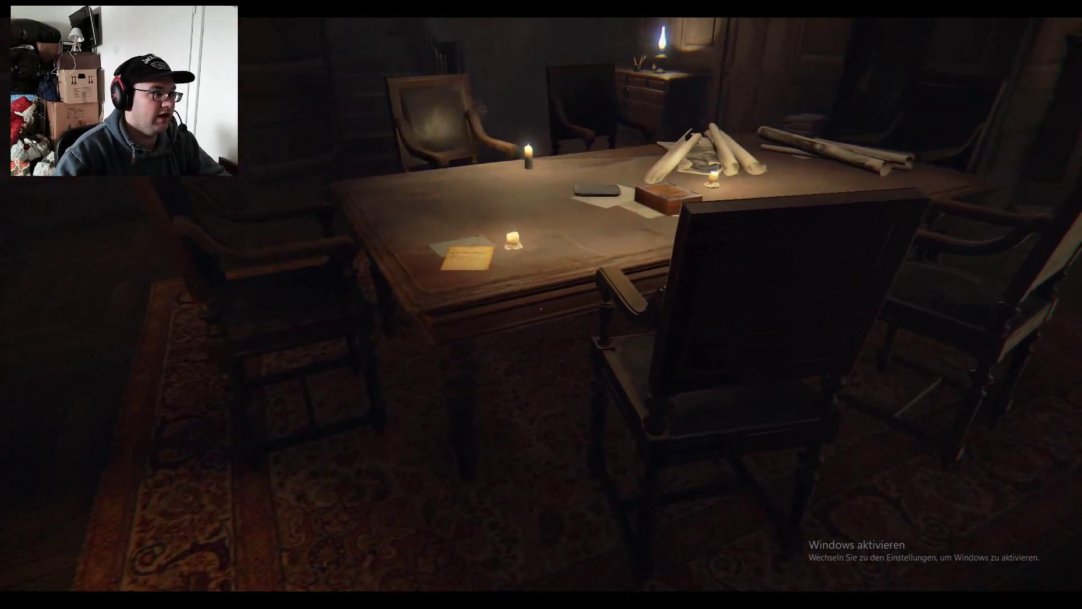
{"action": "key", "text": "w"}
{"action": "left_click", "coordinate": [541, 304]}
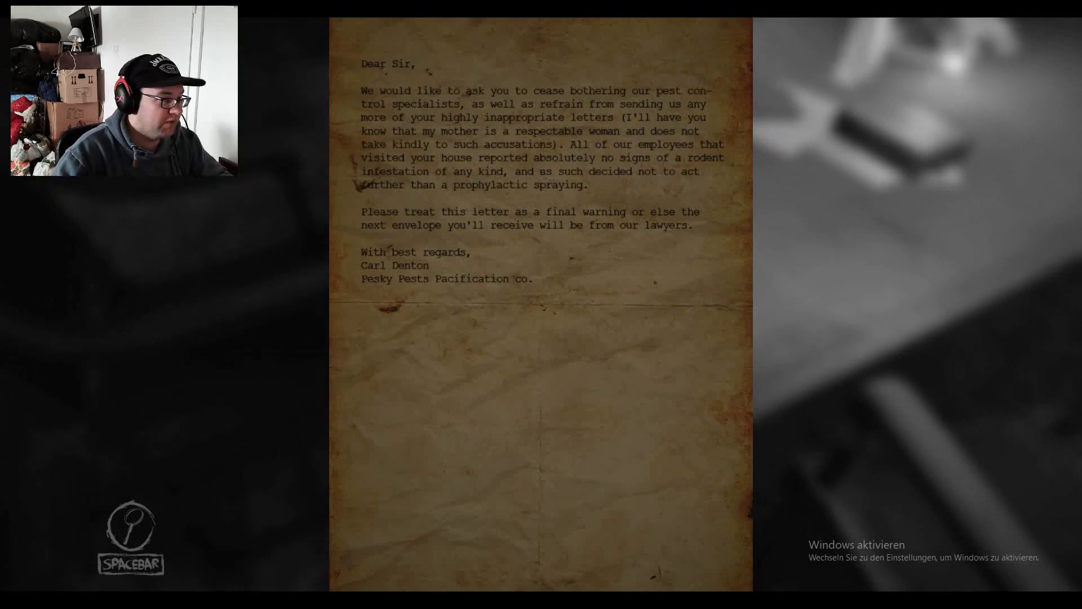
Step: Walk to the round marble table and rotate the collar to view its buckle side
{"action": "key", "text": "space"}
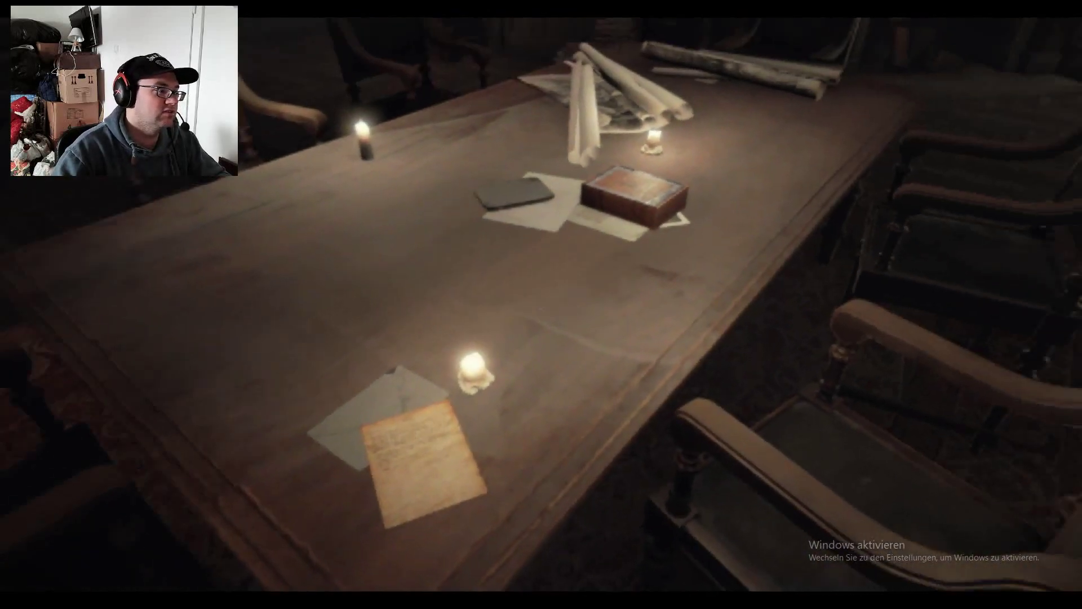
{"action": "key", "text": "w"}
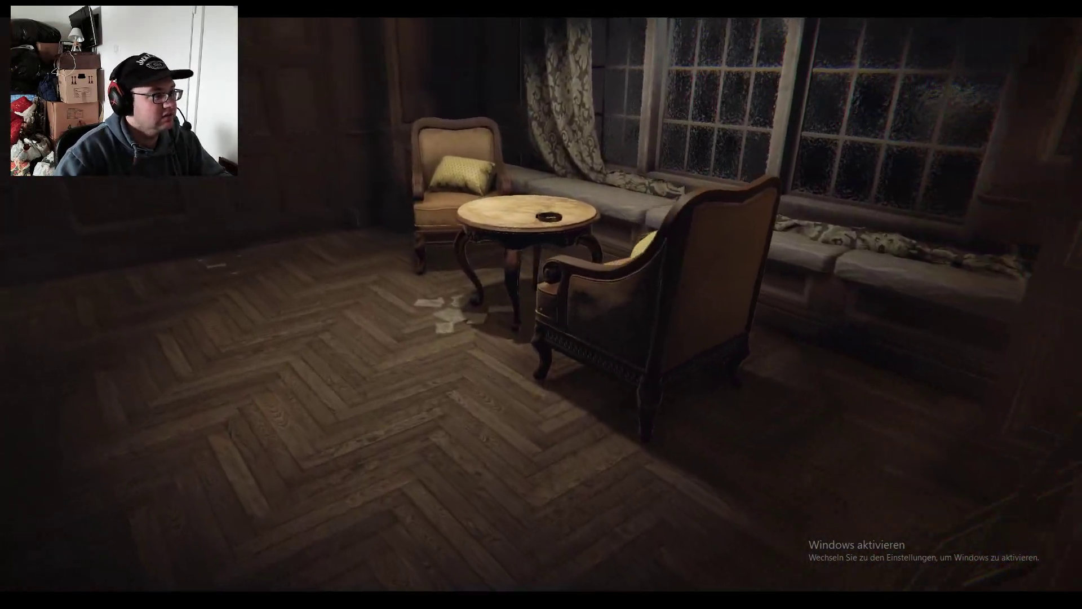
{"action": "key", "text": "w"}
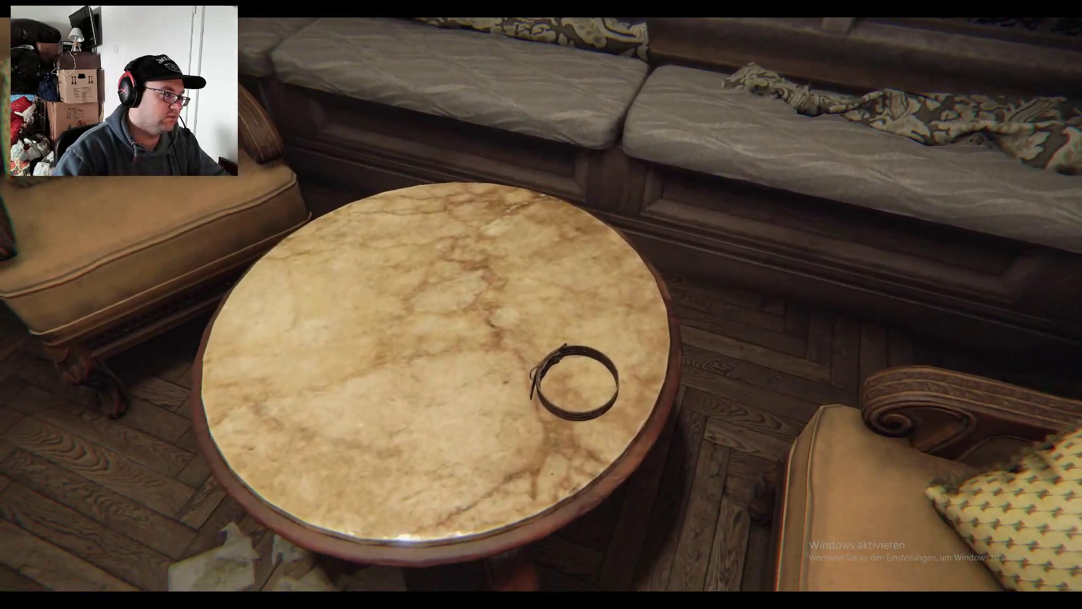
{"action": "left_click", "coordinate": [586, 247]}
{"action": "left_click_drag", "start_coordinate": [541, 305], "coordinate": [541, 254]}
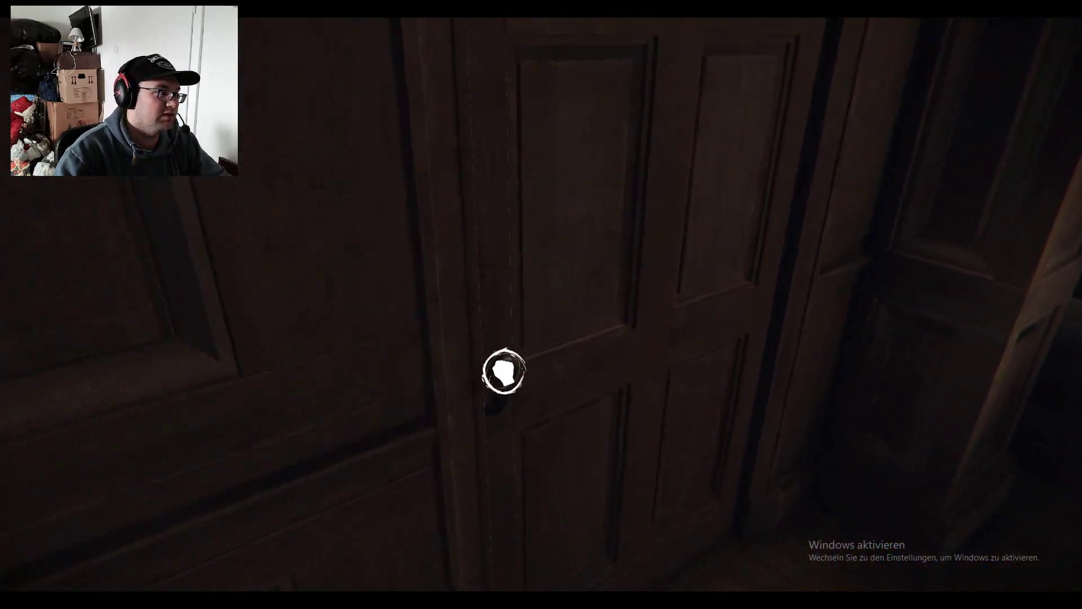
Step: Enter the kitchen and read the handwritten love note on the table
{"action": "left_click", "coordinate": [488, 499]}
{"action": "key", "text": "w"}
{"action": "key", "text": "w"}
{"action": "left_click_drag", "start_coordinate": [541, 304], "coordinate": [423, 211]}
{"action": "left_click", "coordinate": [541, 304]}
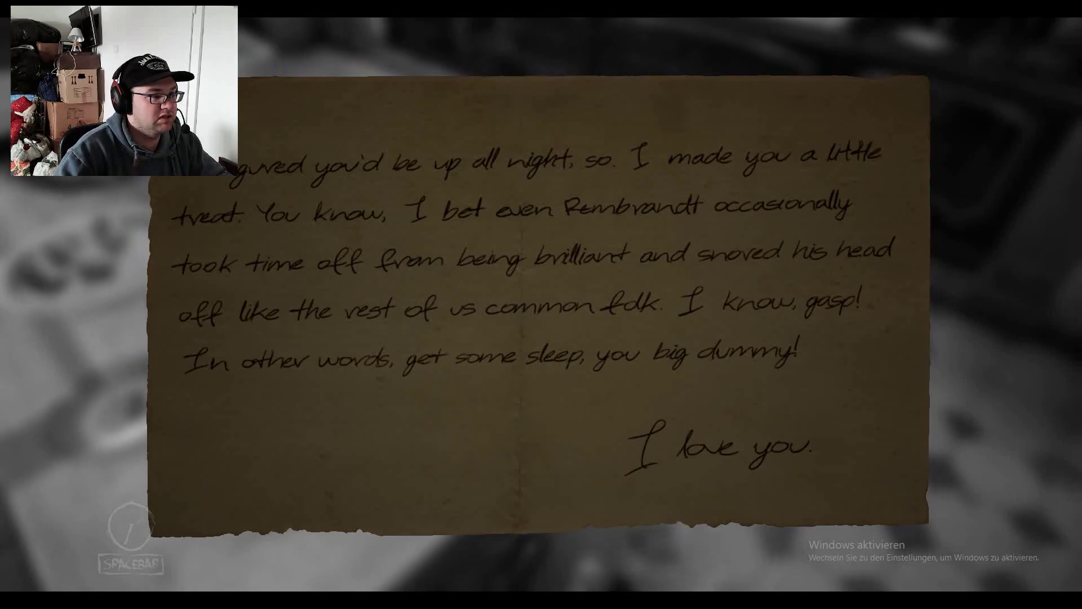
Step: Put away the love note and read the paints-and-supplies shopping list on the kitchen counter
{"action": "key", "text": "space"}
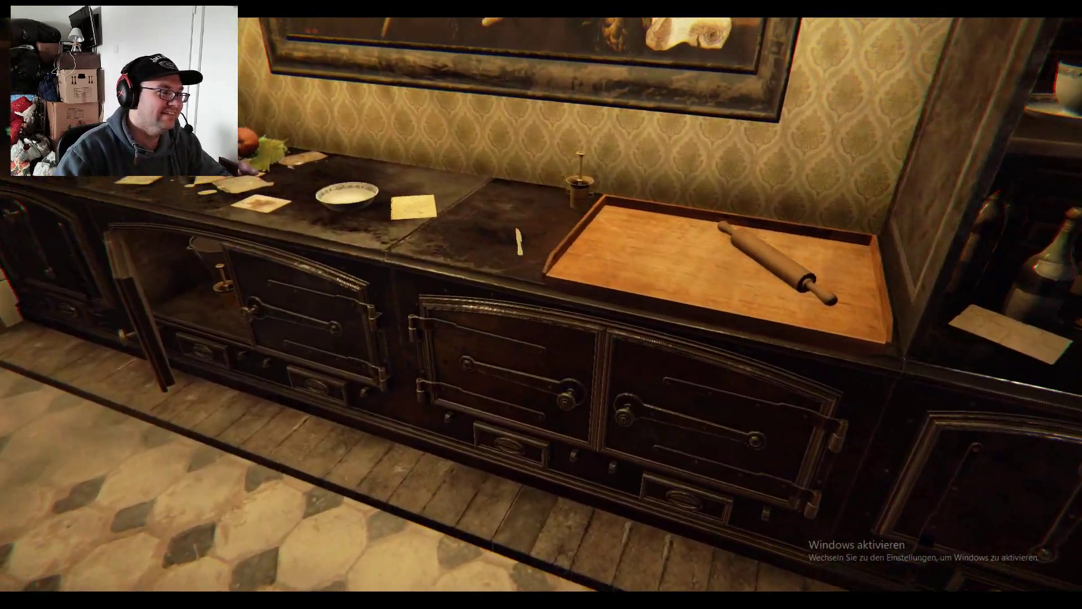
{"action": "key", "text": "w"}
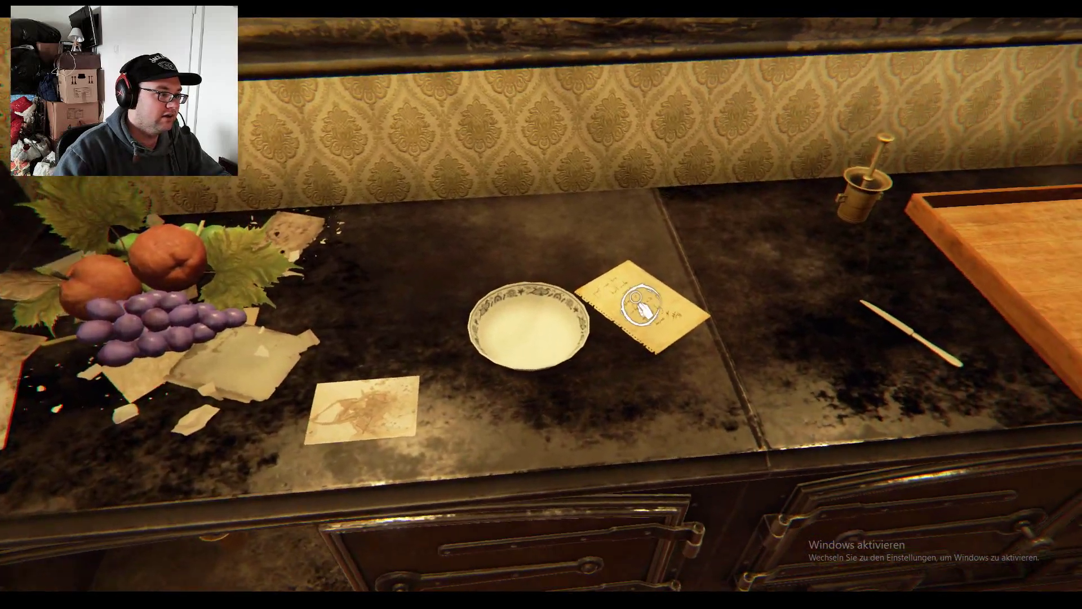
{"action": "left_click", "coordinate": [640, 306]}
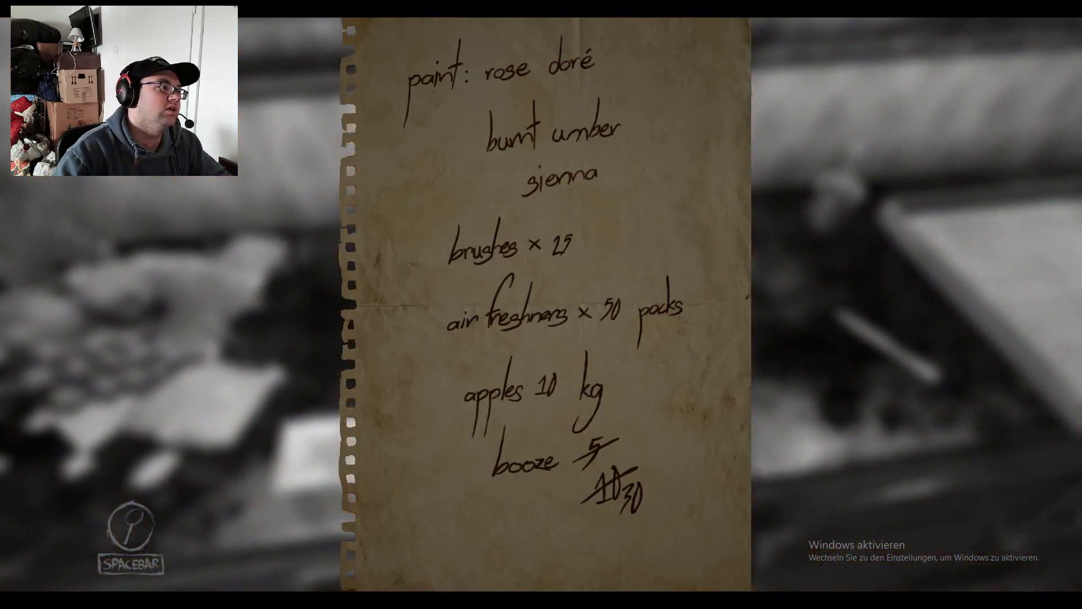
{"action": "key", "text": "space"}
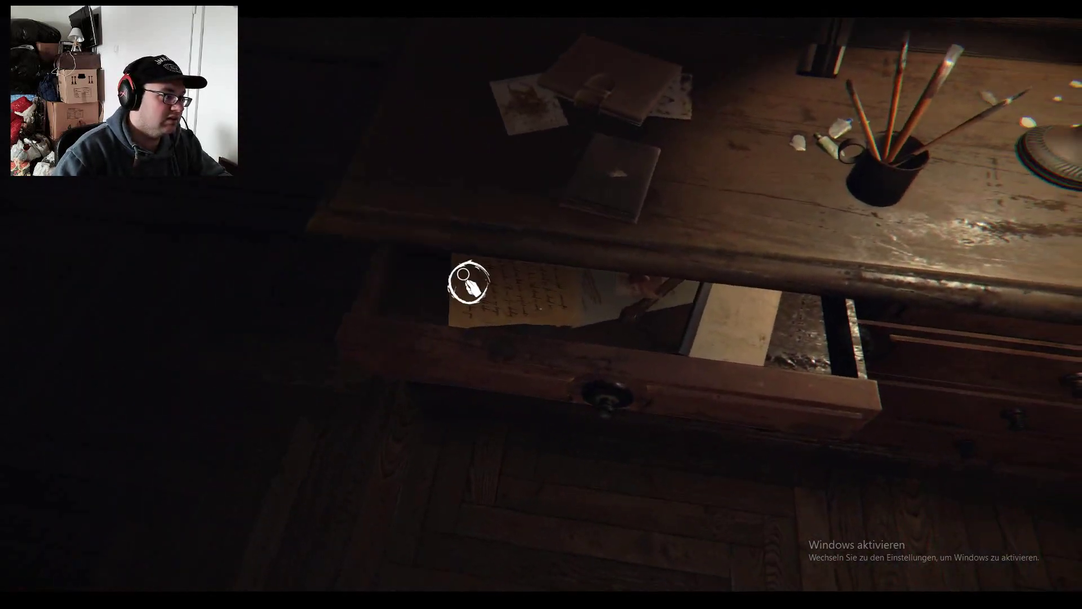
Step: Read the apology letter in the drawer, then search the middle, small and large desk drawers
{"action": "left_click", "coordinate": [473, 287]}
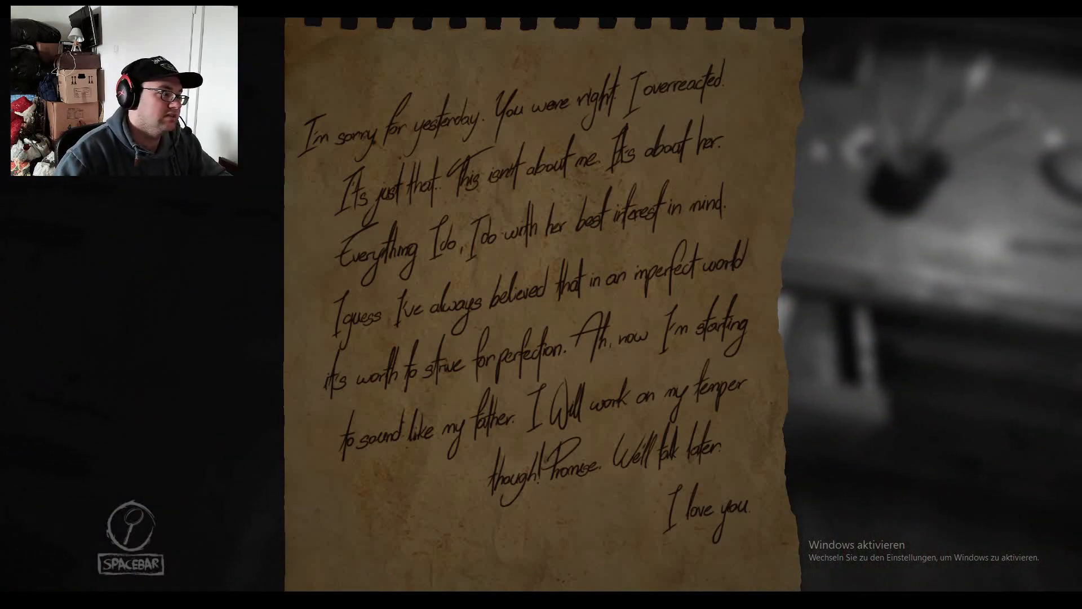
{"action": "key", "text": "space"}
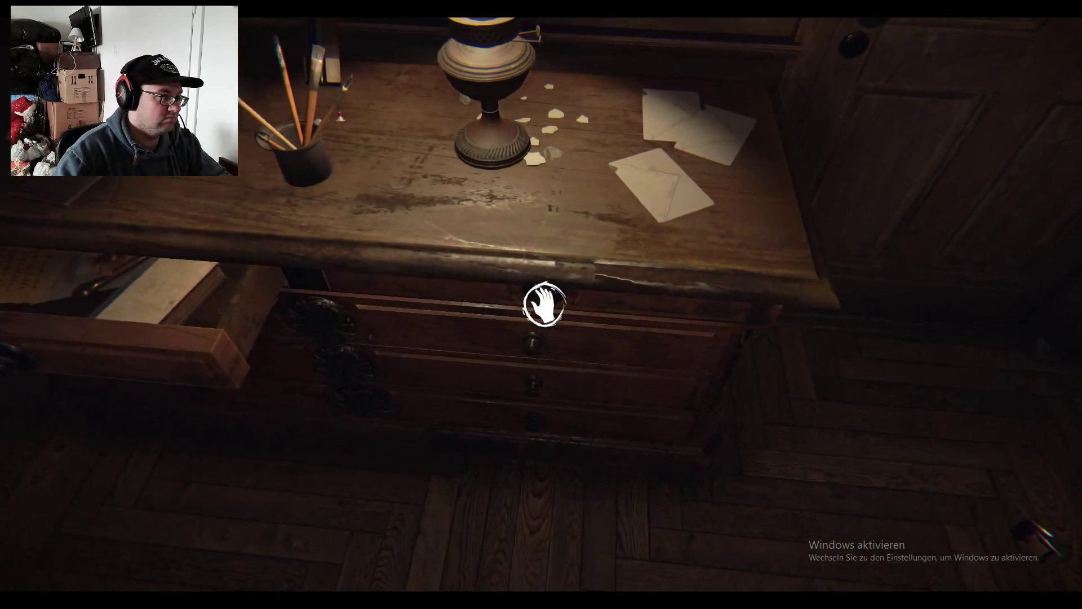
{"action": "left_click", "coordinate": [537, 340]}
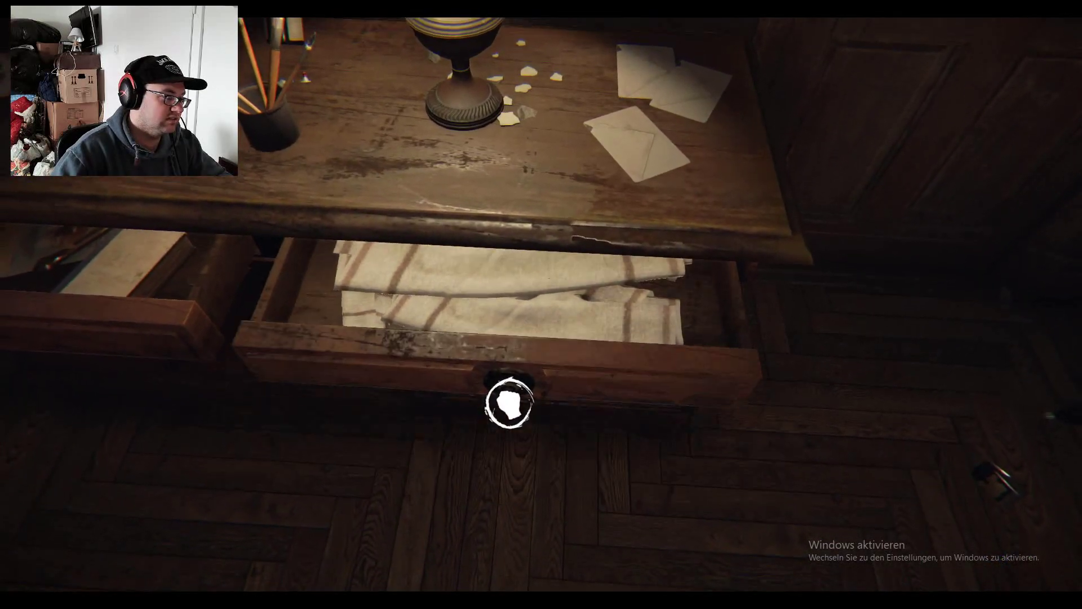
{"action": "key", "text": "s"}
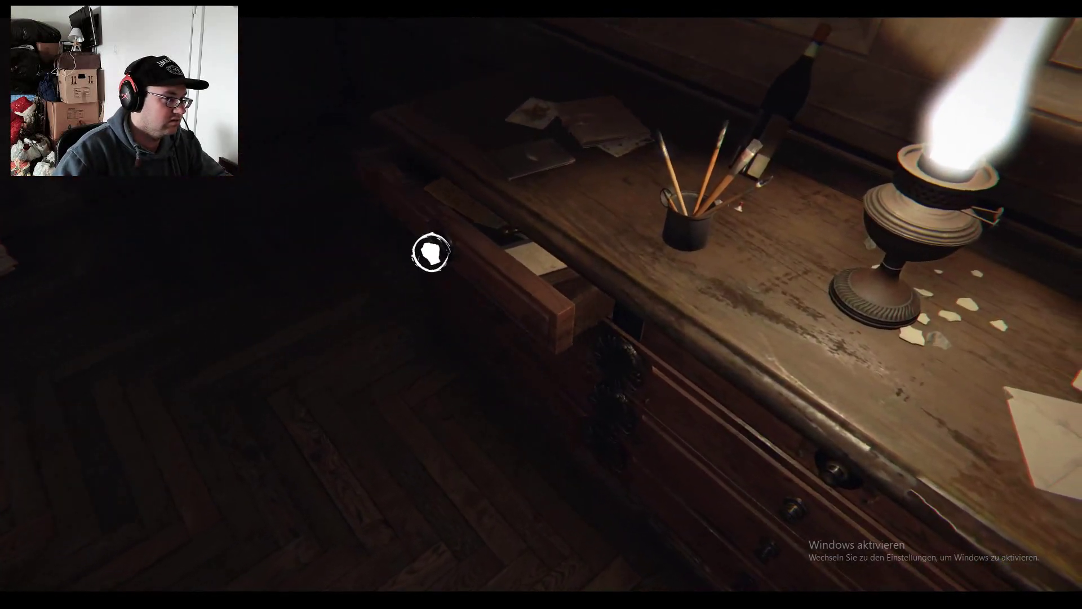
{"action": "left_click", "coordinate": [430, 252]}
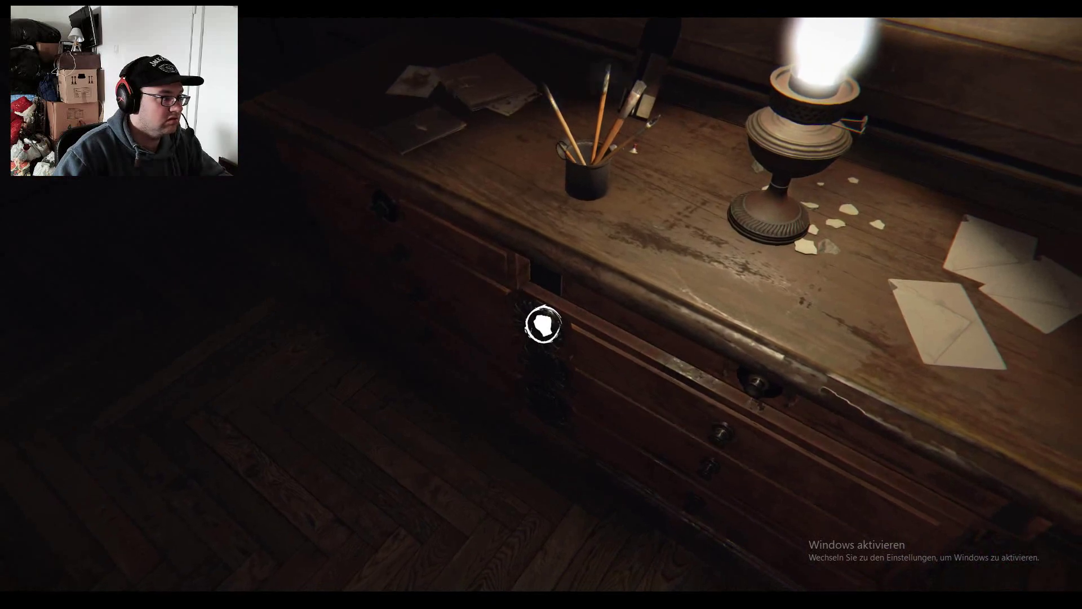
{"action": "left_click", "coordinate": [554, 327]}
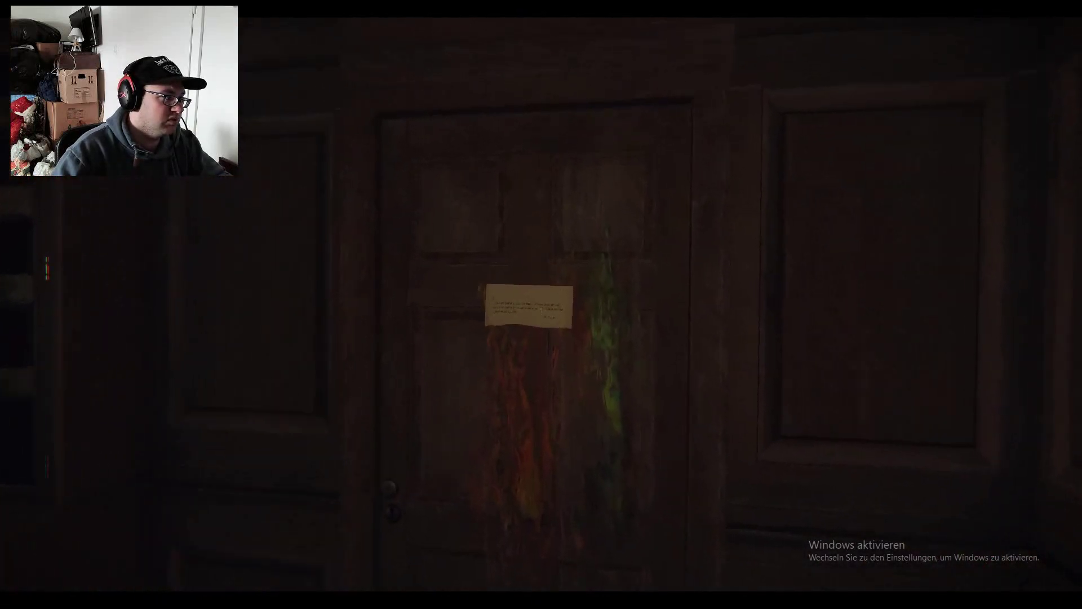
Step: Read the door note saying the workshop keys were returned to the office
{"action": "left_click", "coordinate": [526, 335]}
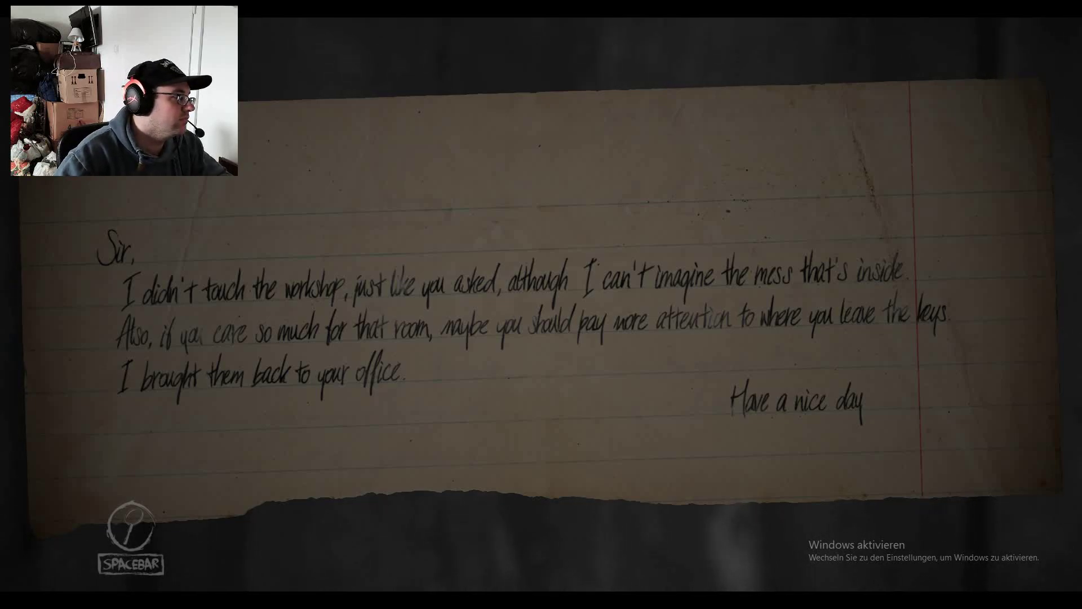
{"action": "key", "text": "space"}
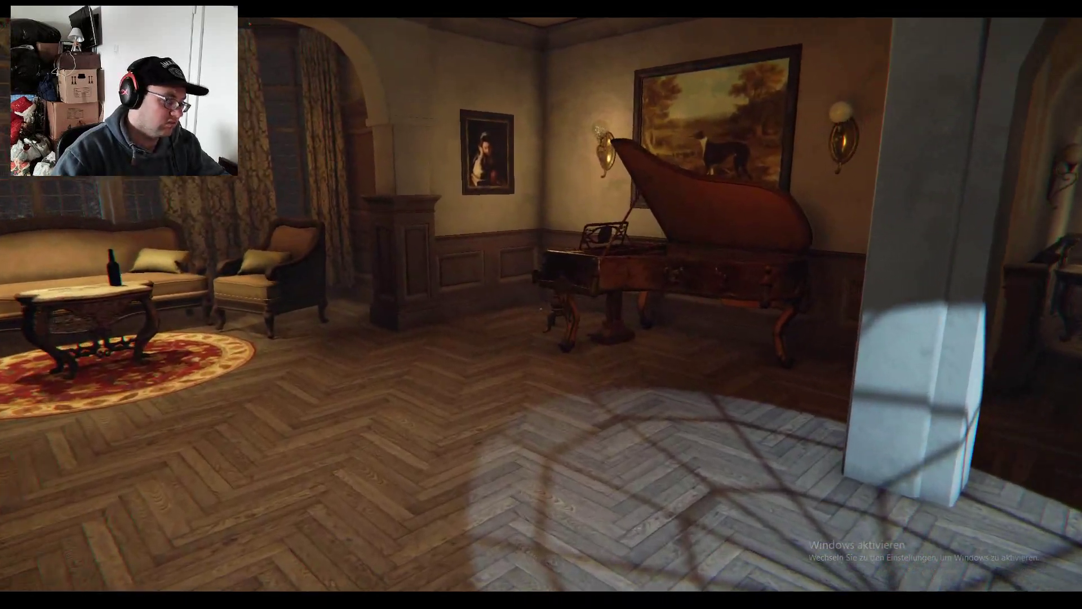
Step: Review the pause menu's Einstellungen > Sound volumes and subtitles (Musik, Effekte, Untertitel), then resume
{"action": "key", "text": "Escape"}
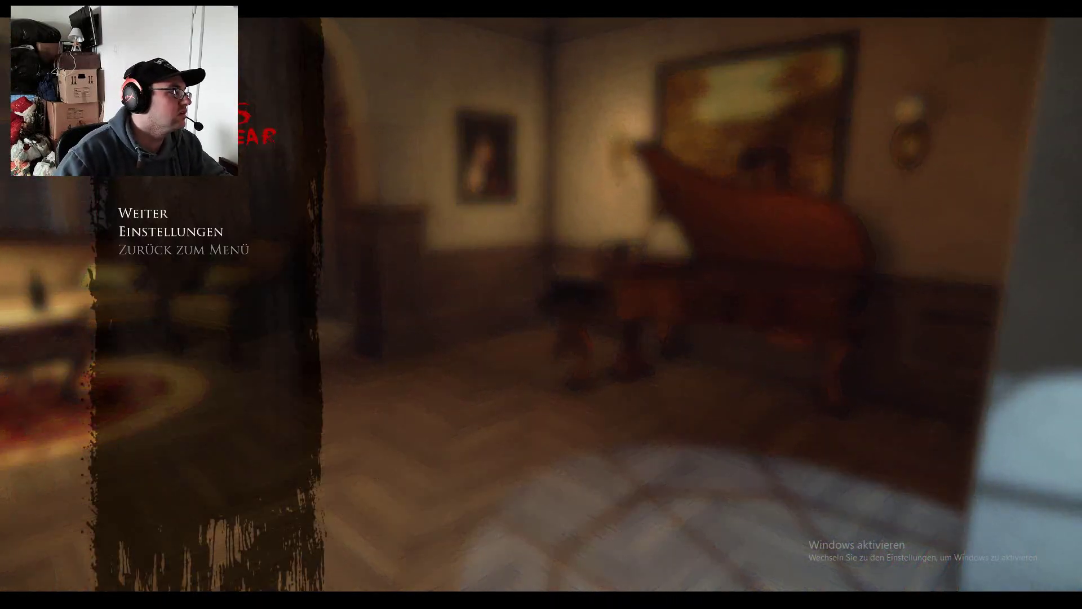
{"action": "left_click", "coordinate": [171, 231]}
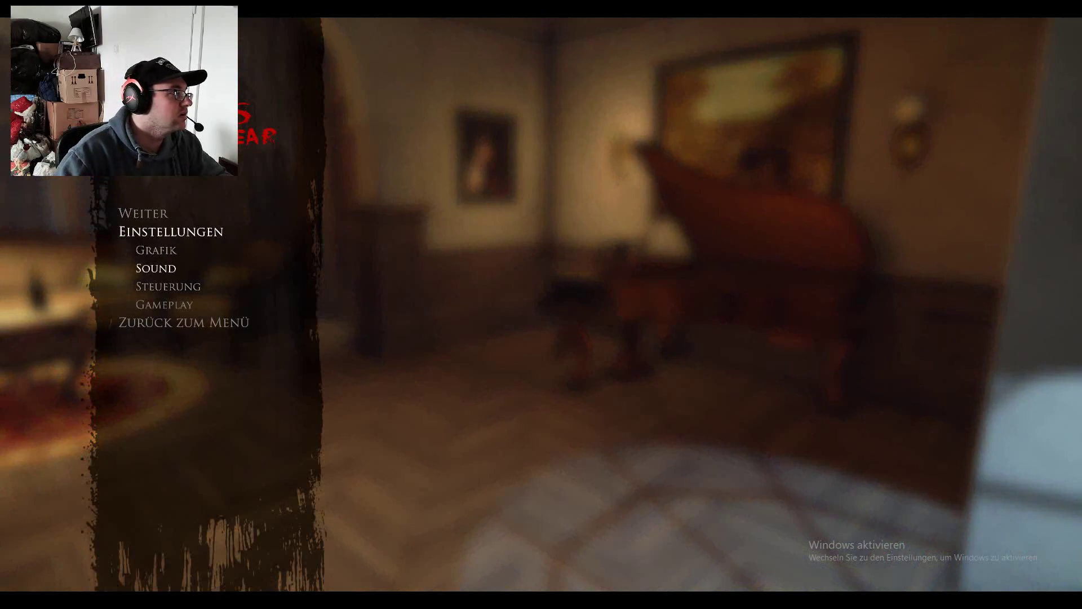
{"action": "left_click", "coordinate": [156, 267]}
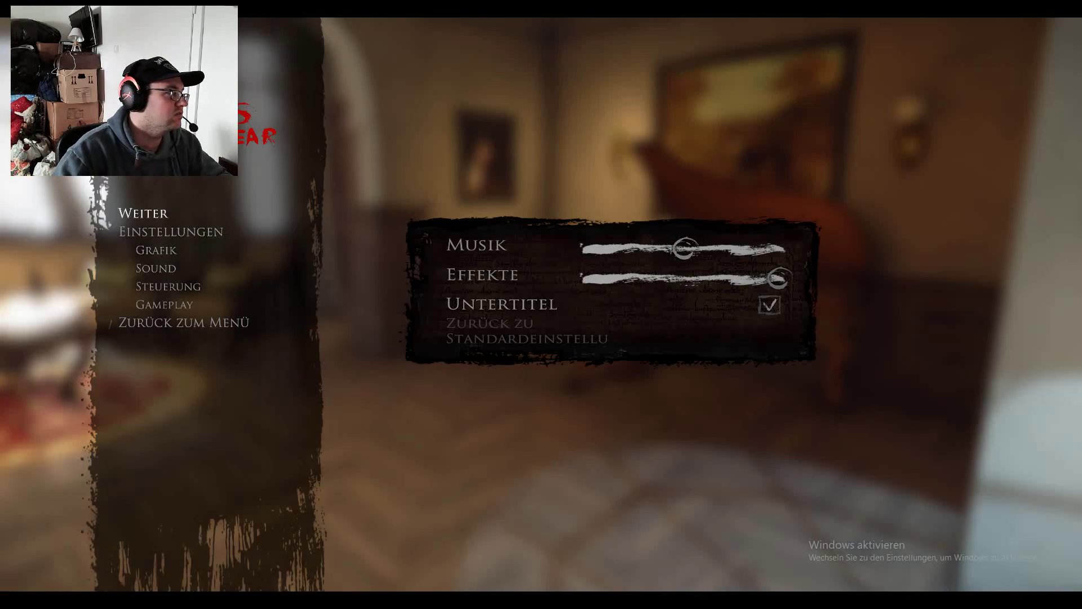
{"action": "key", "text": "Escape"}
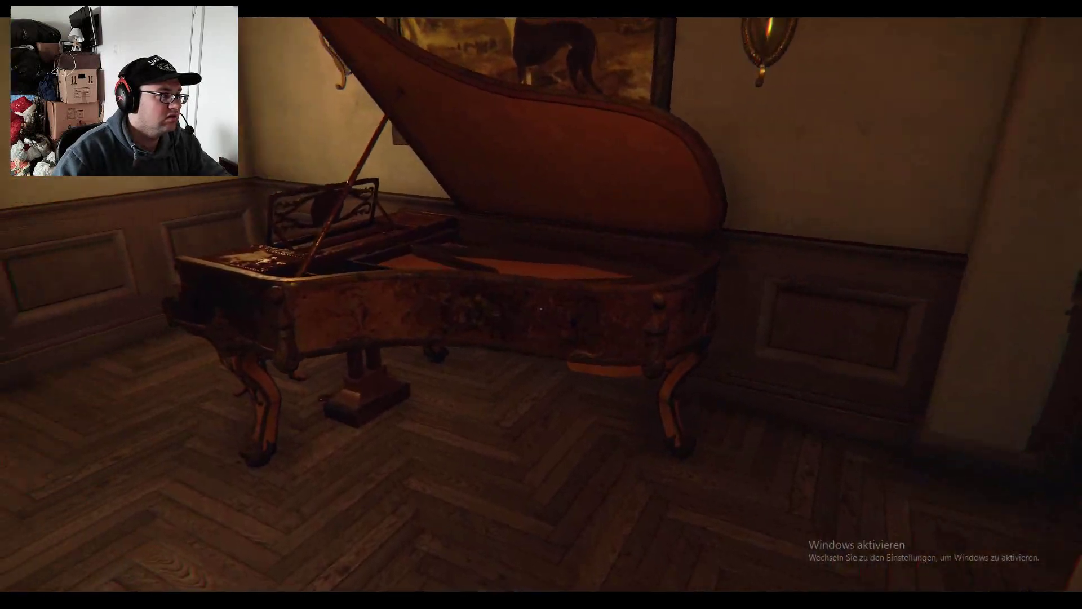
Step: Walk to the piano keyboard, turn the burnt sheet music over to view it, then set it down
{"action": "key", "text": "w"}
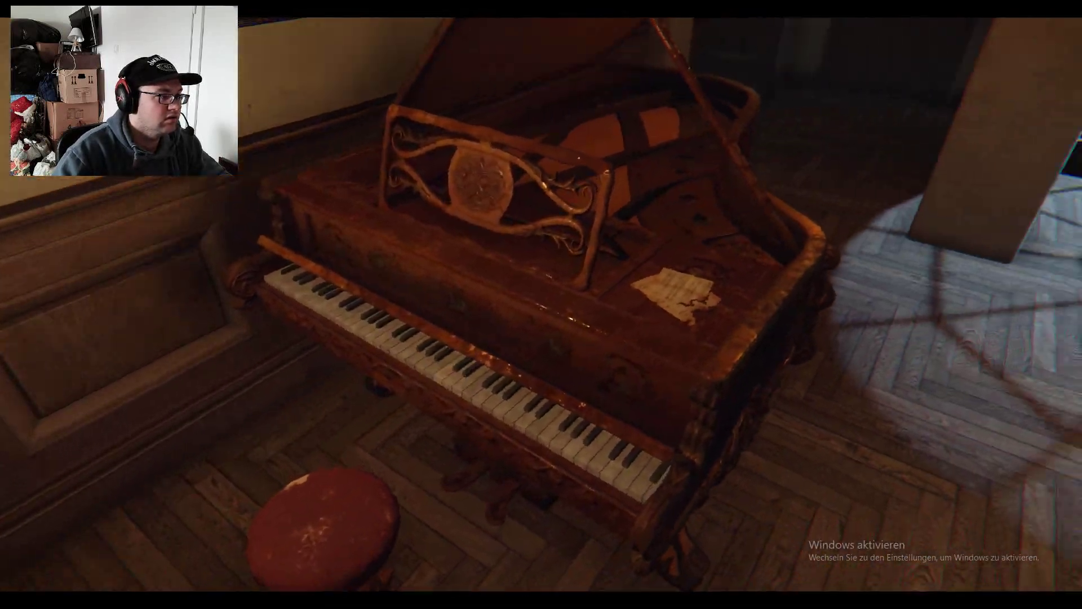
{"action": "key", "text": "e"}
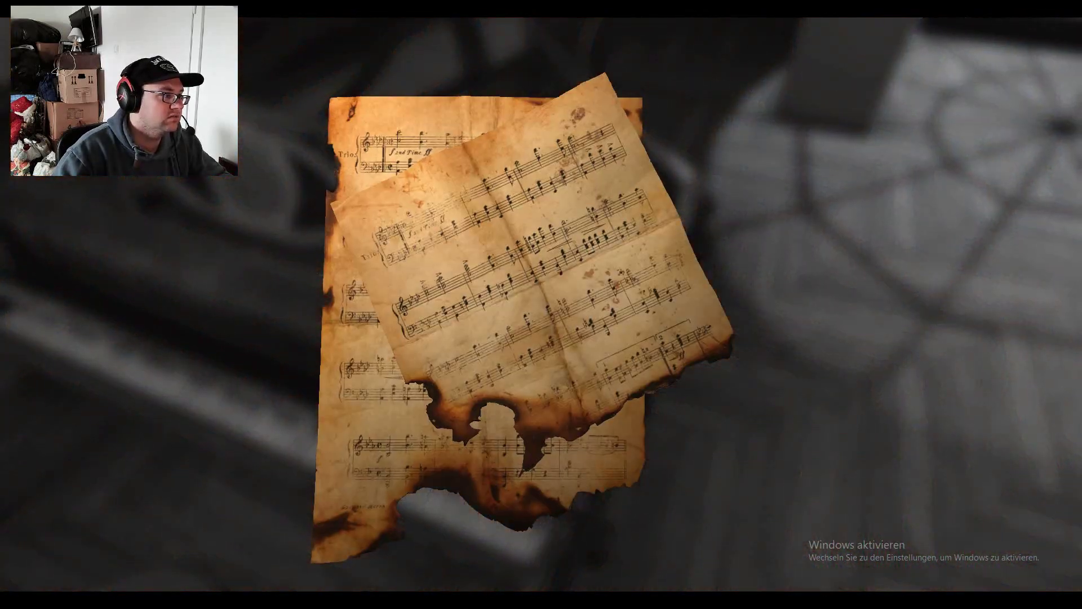
{"action": "left_click_drag", "start_coordinate": [507, 305], "coordinate": [592, 253]}
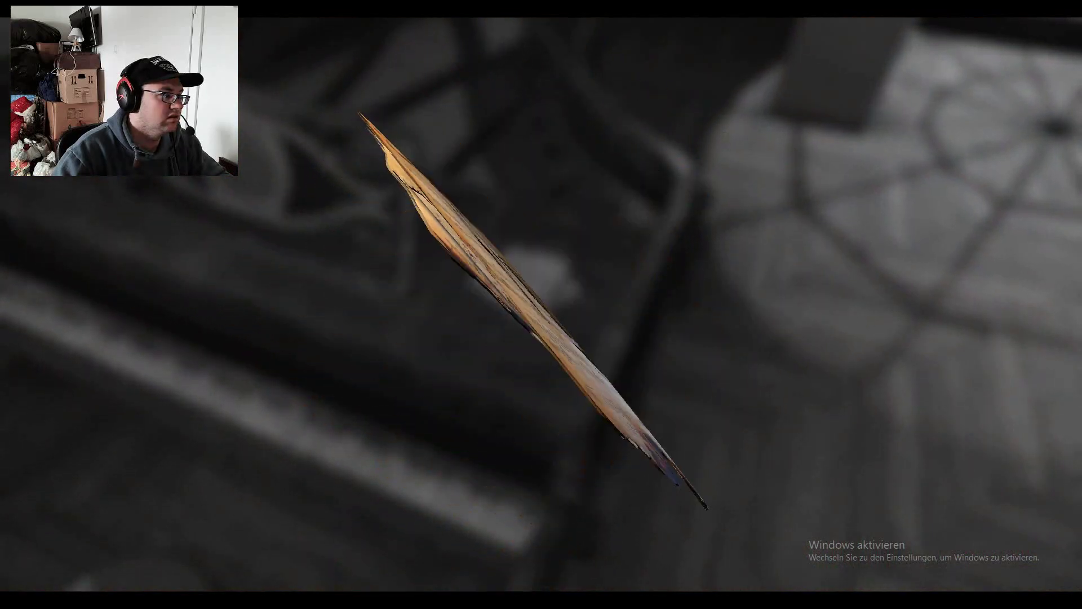
{"action": "key", "text": "Escape"}
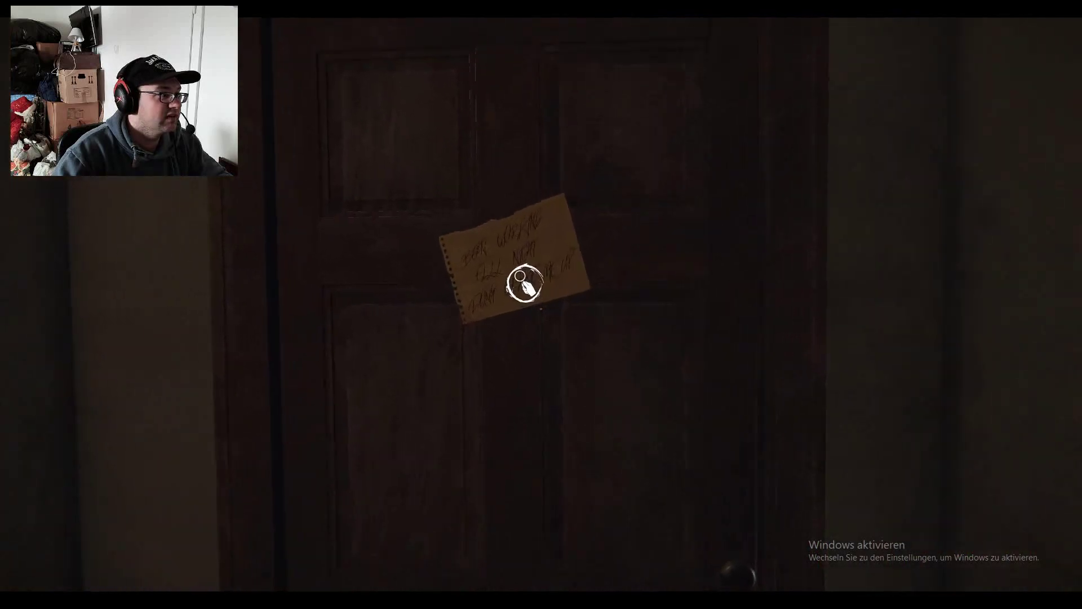
Step: Read the pinned door note, then walk up the hallway into the bedroom
{"action": "left_click", "coordinate": [577, 251]}
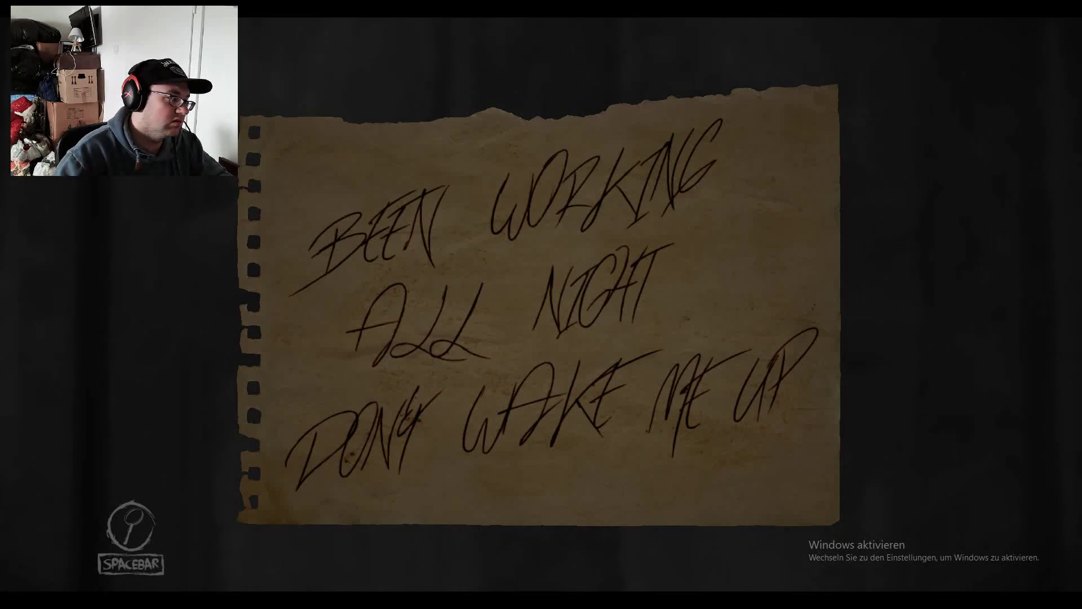
{"action": "key", "text": "space"}
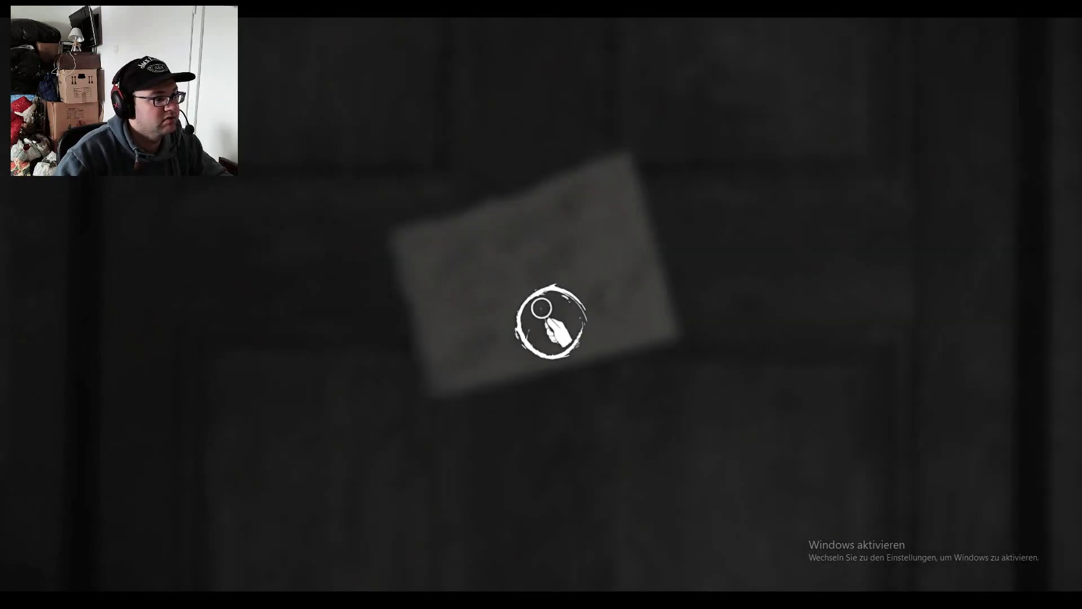
{"action": "key", "text": "w"}
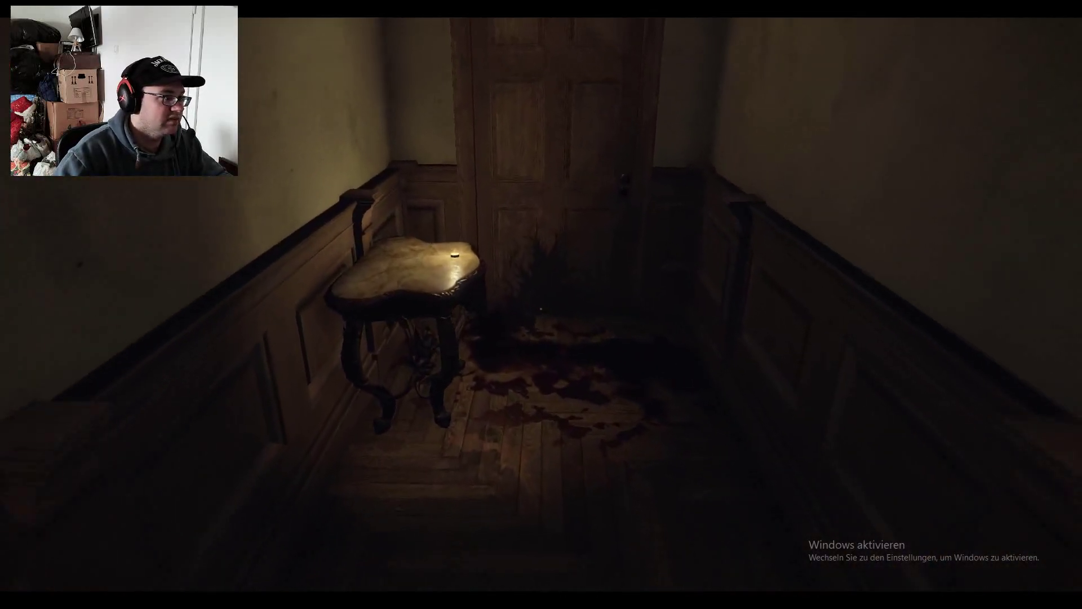
{"action": "key", "text": "w"}
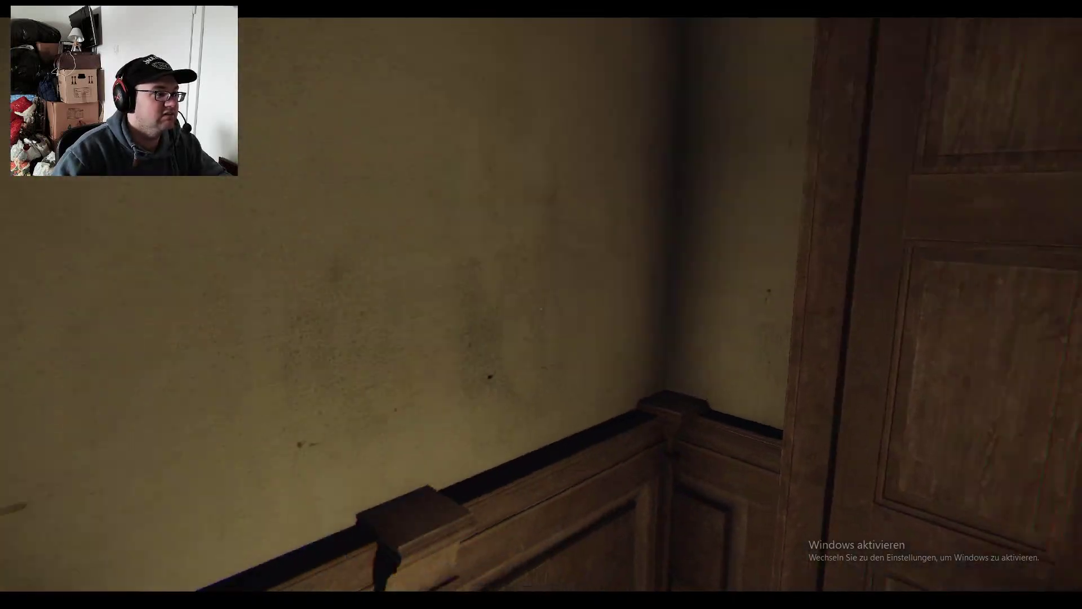
{"action": "key", "text": "w"}
{"action": "key", "text": "w"}
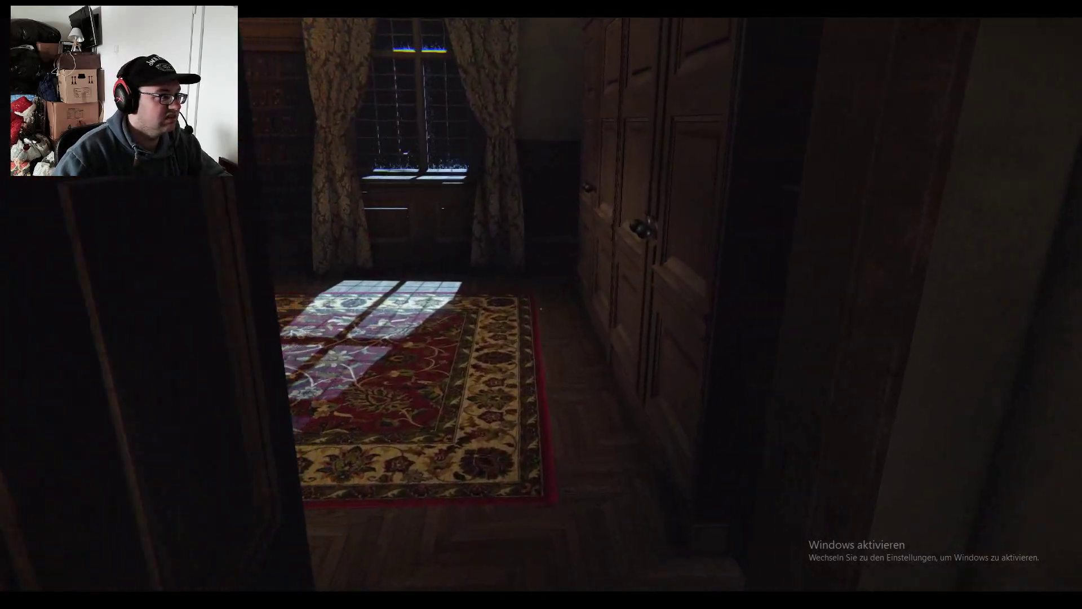
Step: Read the newspaper clipping on the vanity beside the gramophone dresser
{"action": "key", "text": "w"}
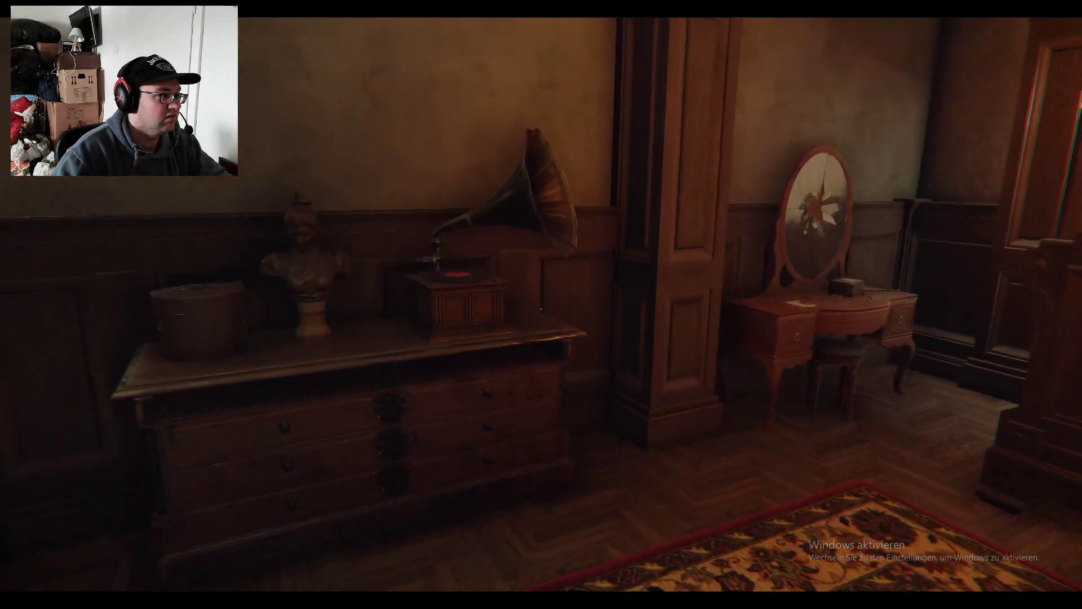
{"action": "key", "text": "w"}
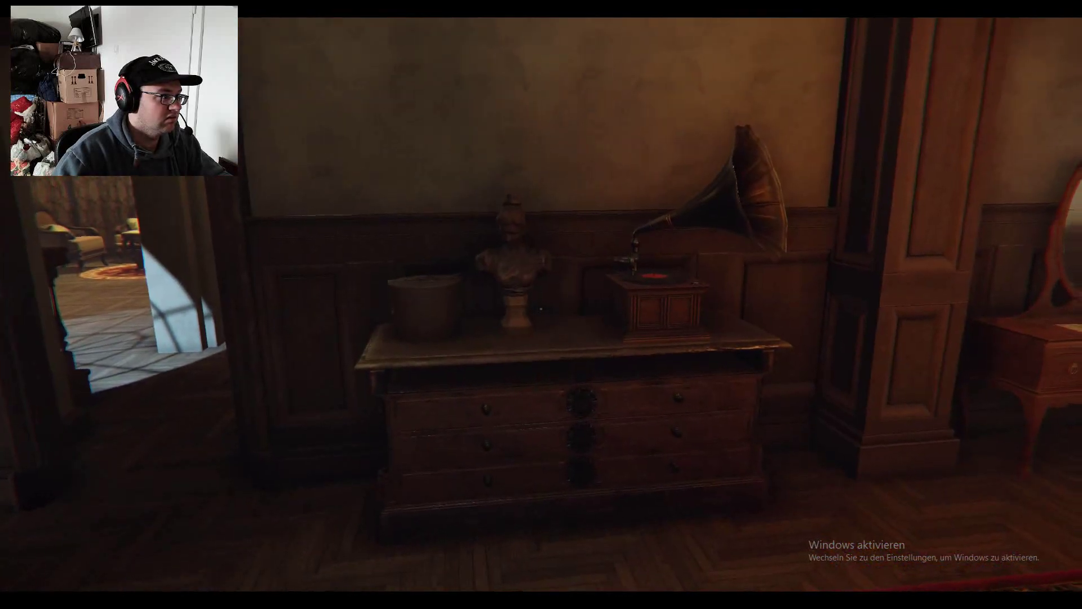
{"action": "key", "text": "w"}
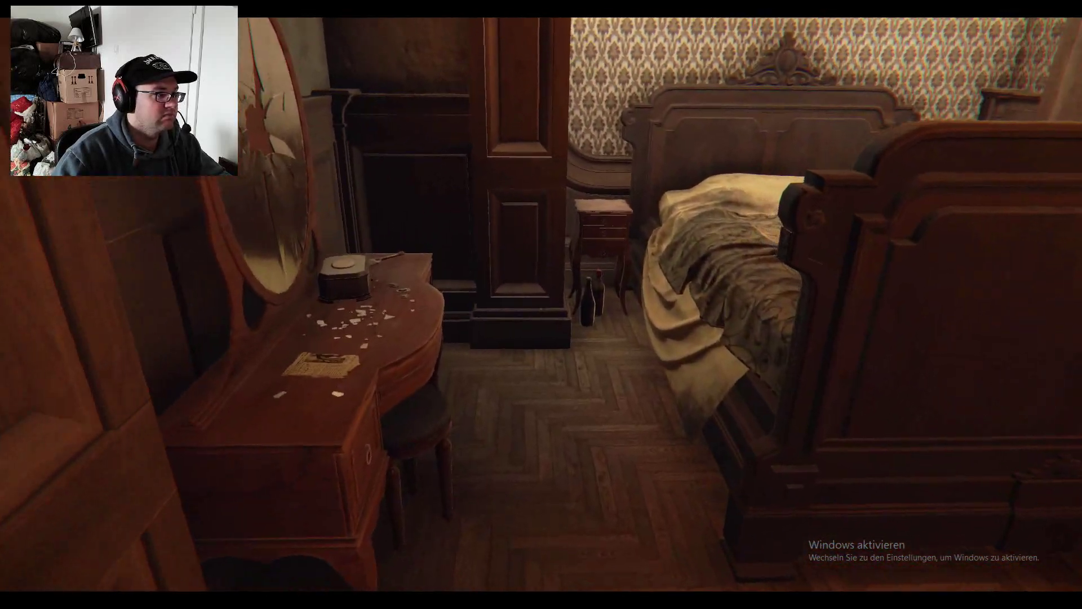
{"action": "left_click", "coordinate": [541, 304]}
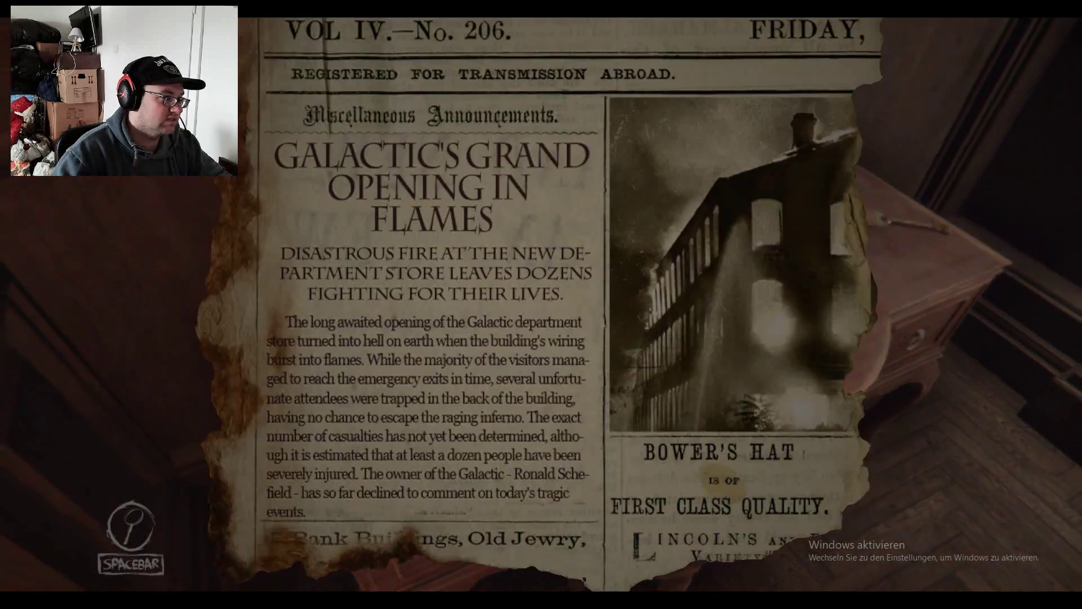
{"action": "key", "text": "space"}
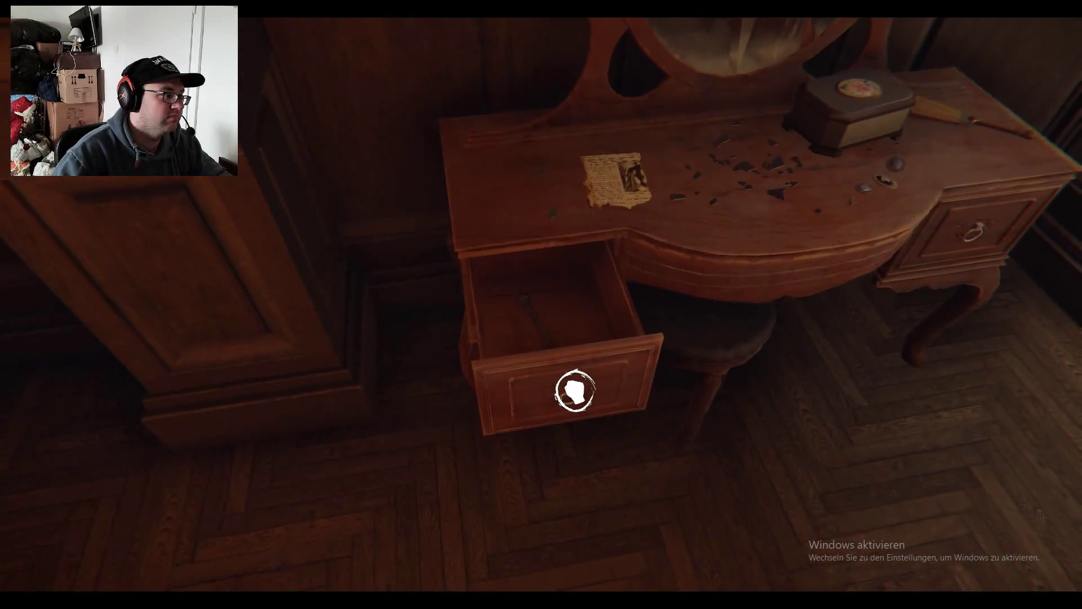
Step: Examine the ring in the vanity drawer and the cane, then read the bedside apology note
{"action": "key", "text": "w"}
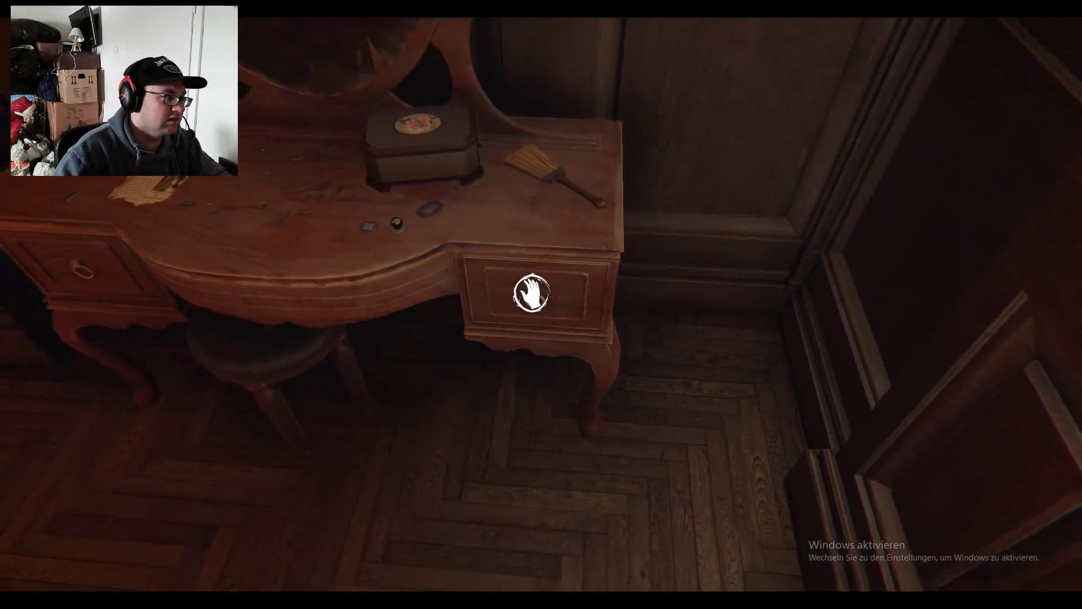
{"action": "key", "text": "w"}
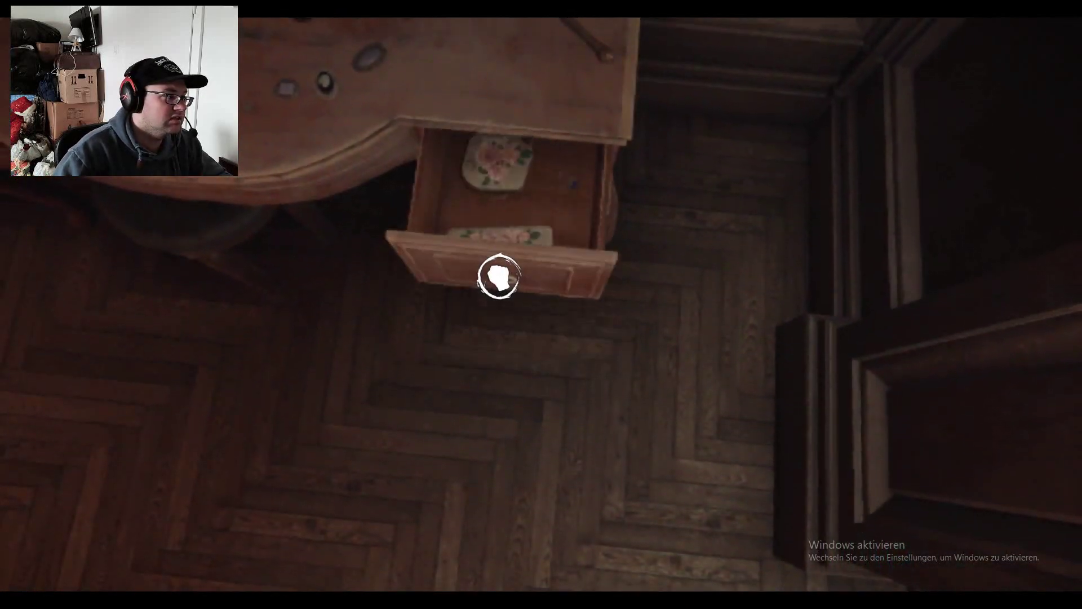
{"action": "left_click", "coordinate": [499, 276]}
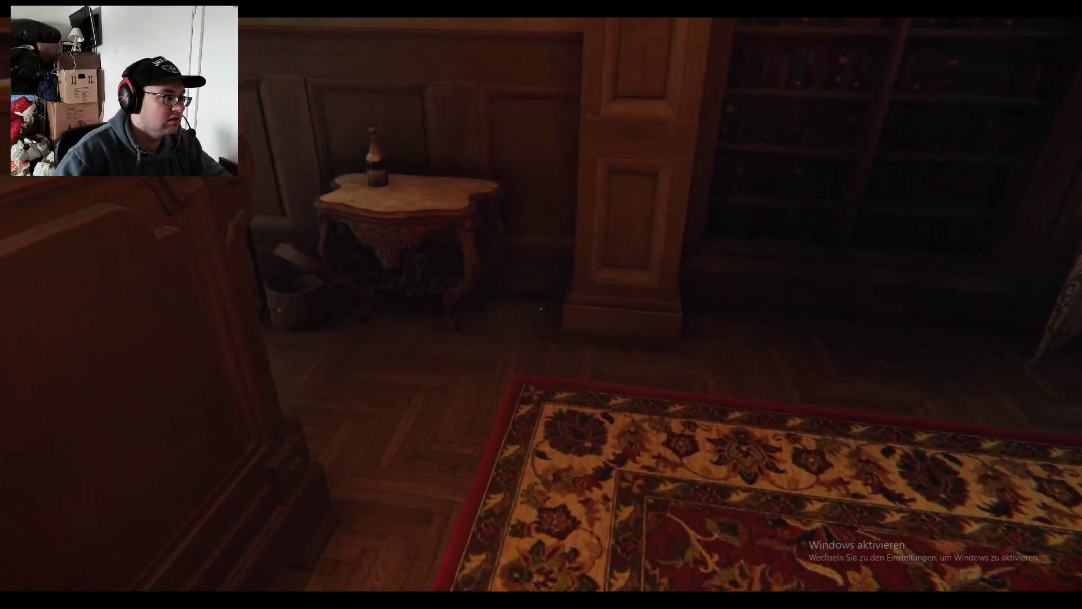
{"action": "key", "text": "w"}
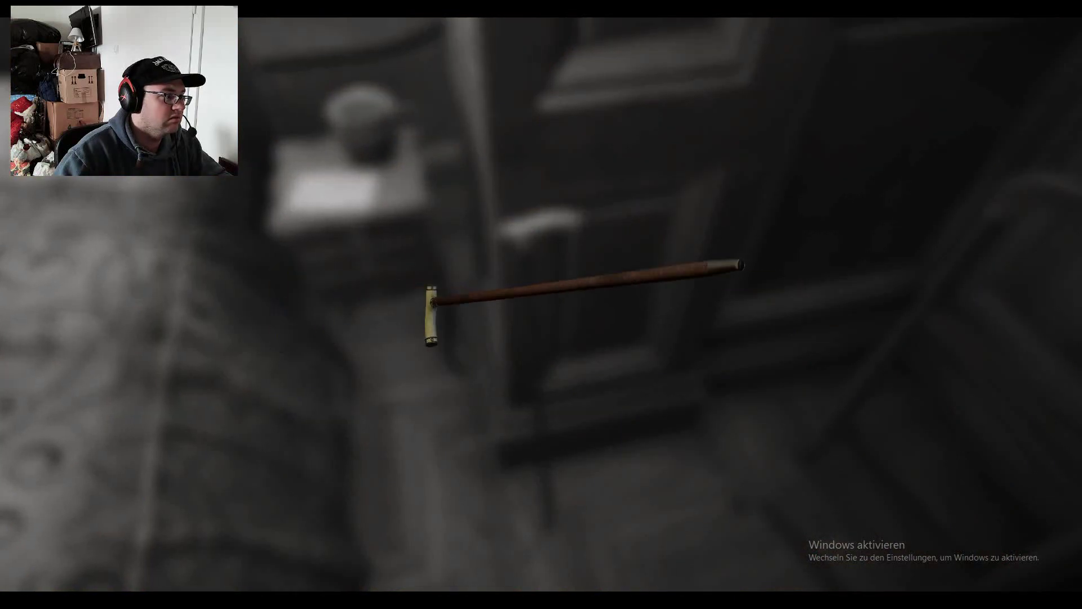
{"action": "key", "text": "Escape"}
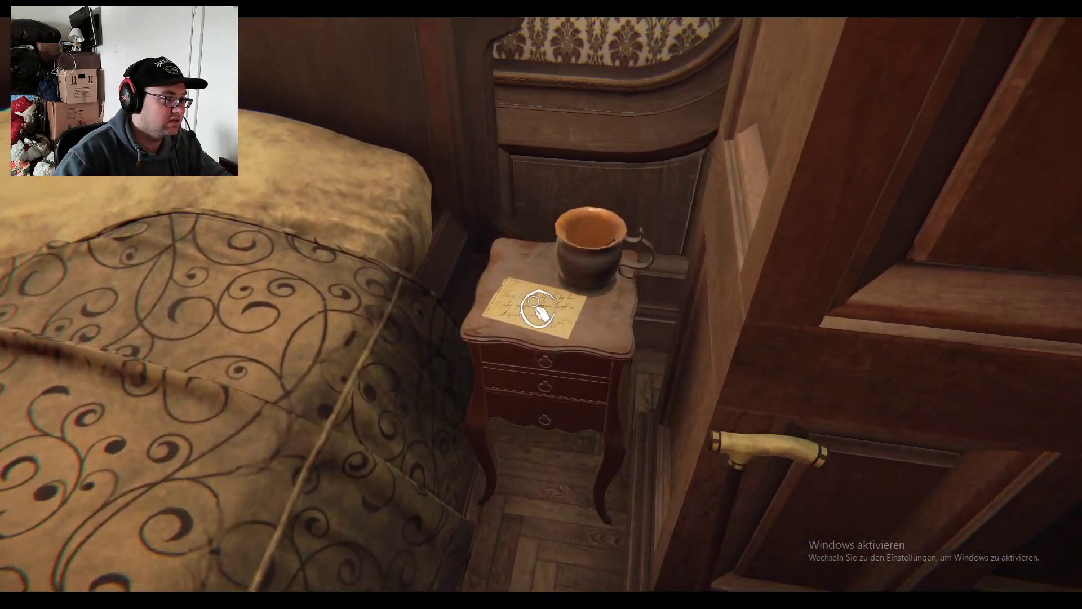
{"action": "left_click", "coordinate": [541, 305]}
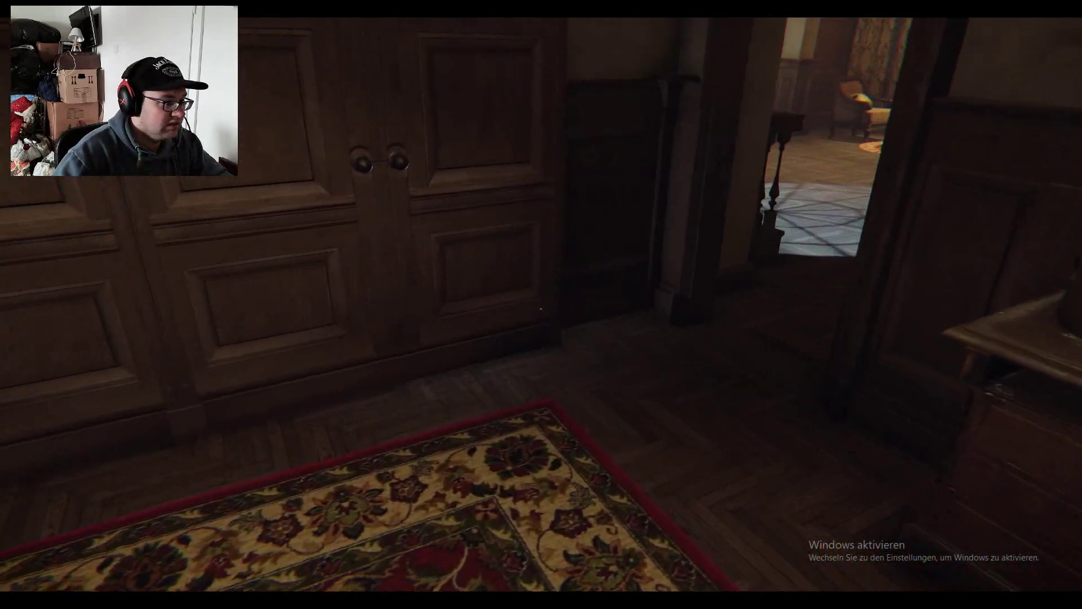
{"action": "key", "text": "w"}
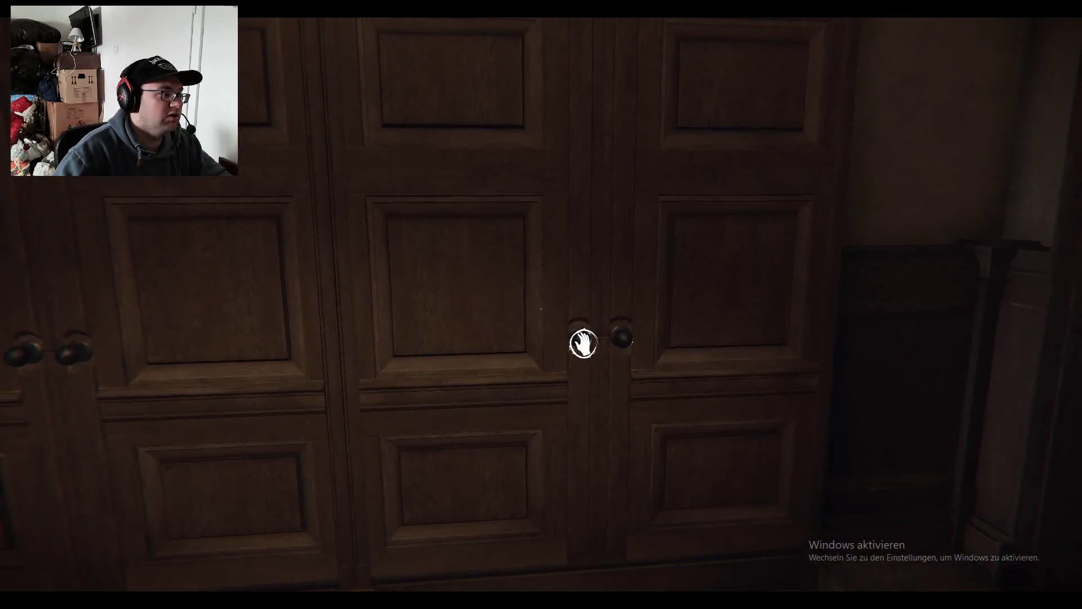
Step: Step out into the hallway, then reread the nightstand note and put it away
{"action": "left_click", "coordinate": [579, 337]}
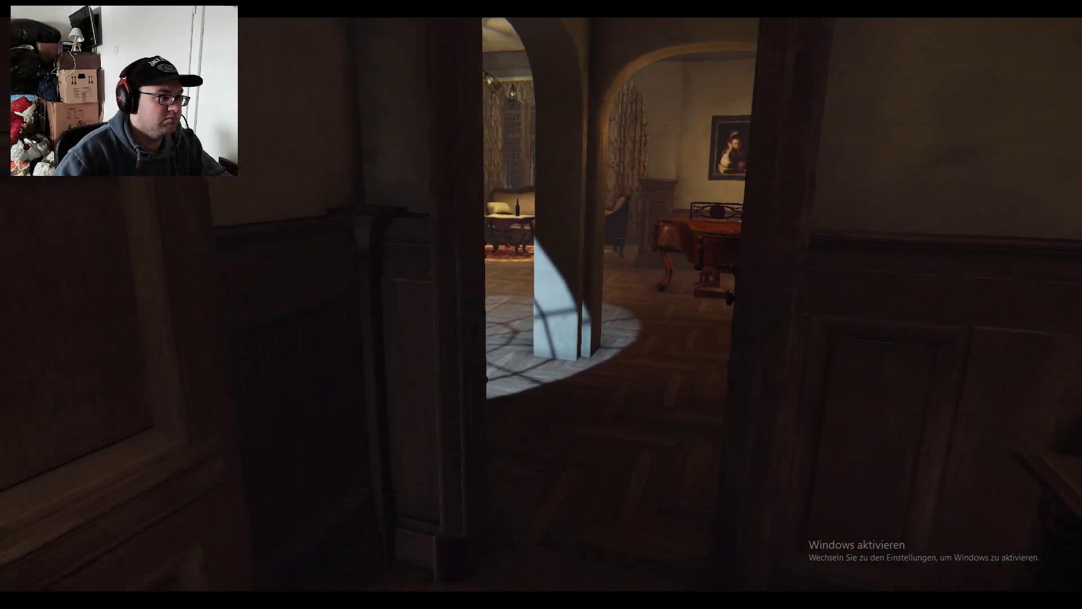
{"action": "key", "text": "w"}
{"action": "key", "text": "w"}
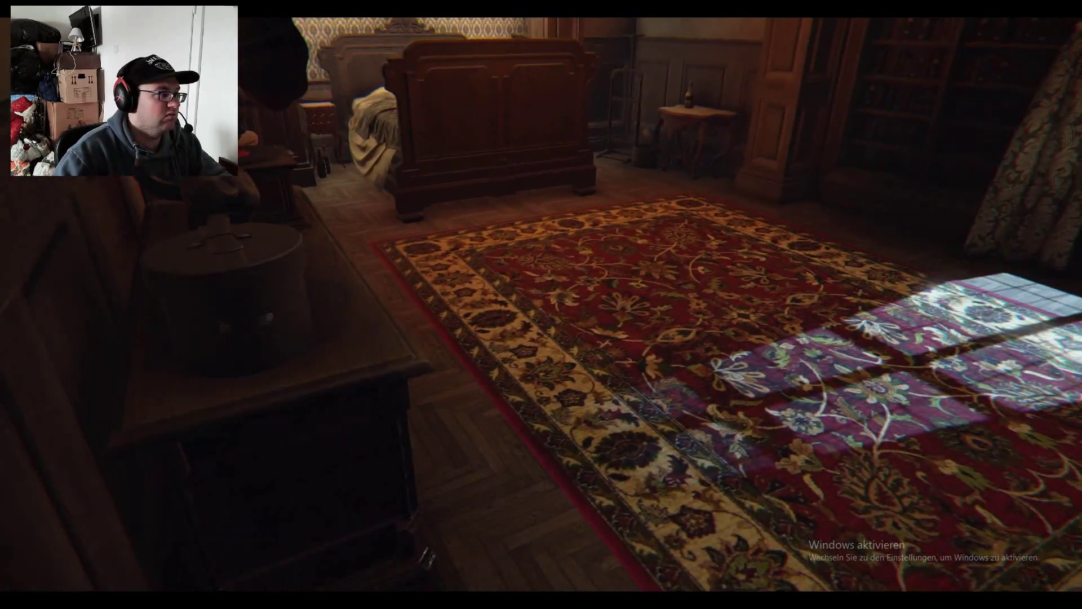
{"action": "key", "text": "w"}
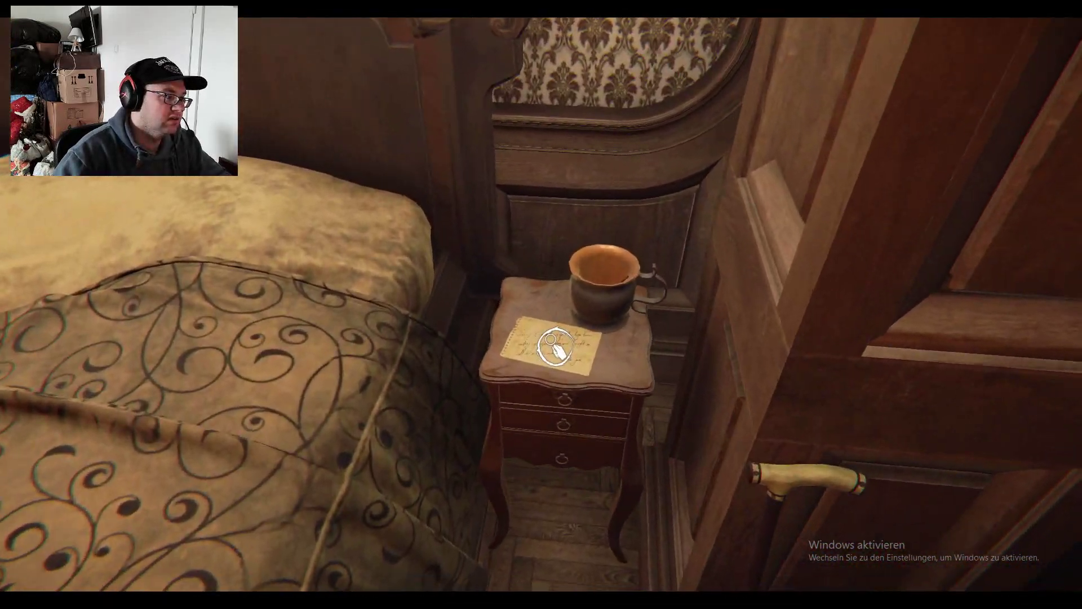
{"action": "left_click", "coordinate": [541, 305]}
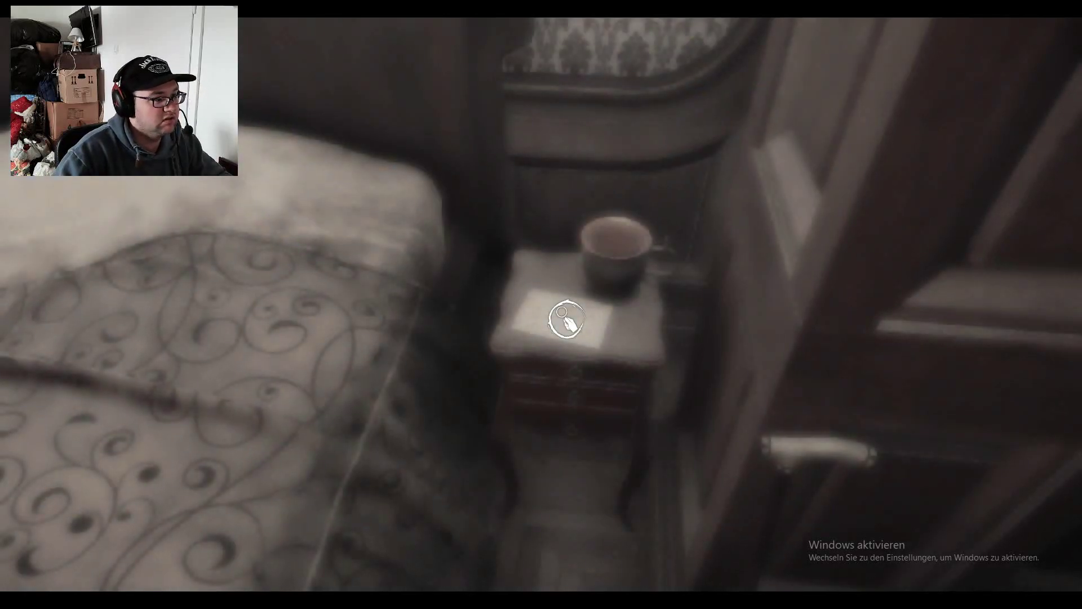
{"action": "right_click", "coordinate": [567, 320]}
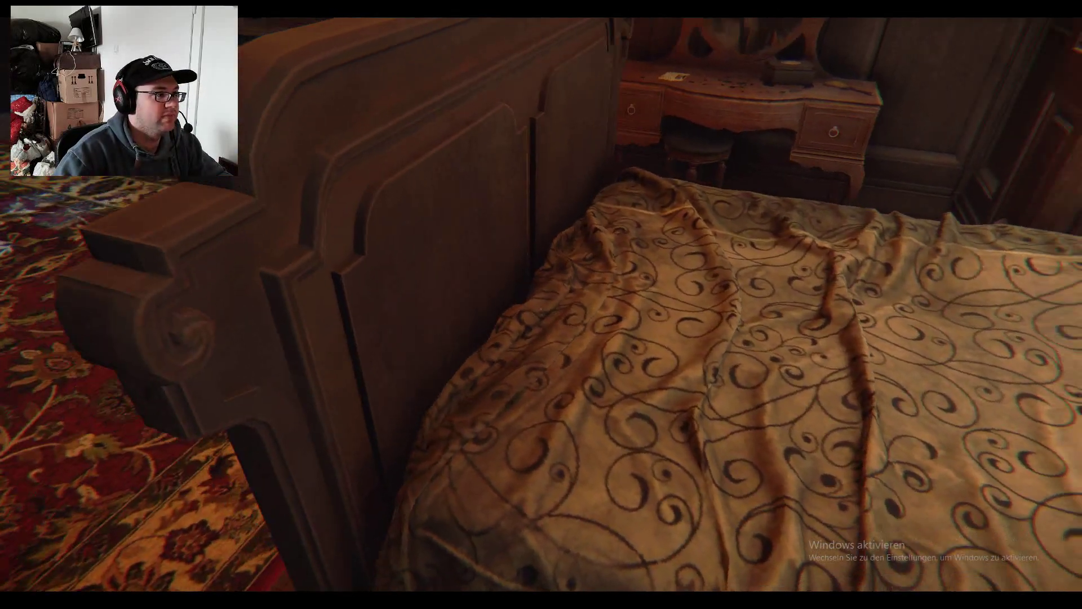
Step: Walk past the hatbox dresser and along the landing toward the staircase
{"action": "key", "text": "w"}
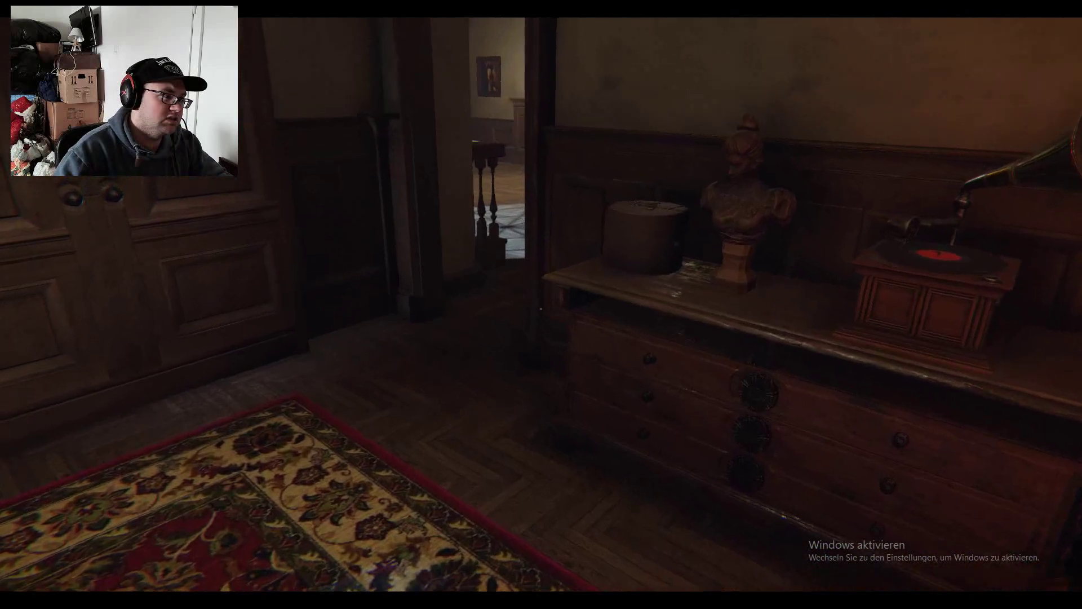
{"action": "key", "text": "w"}
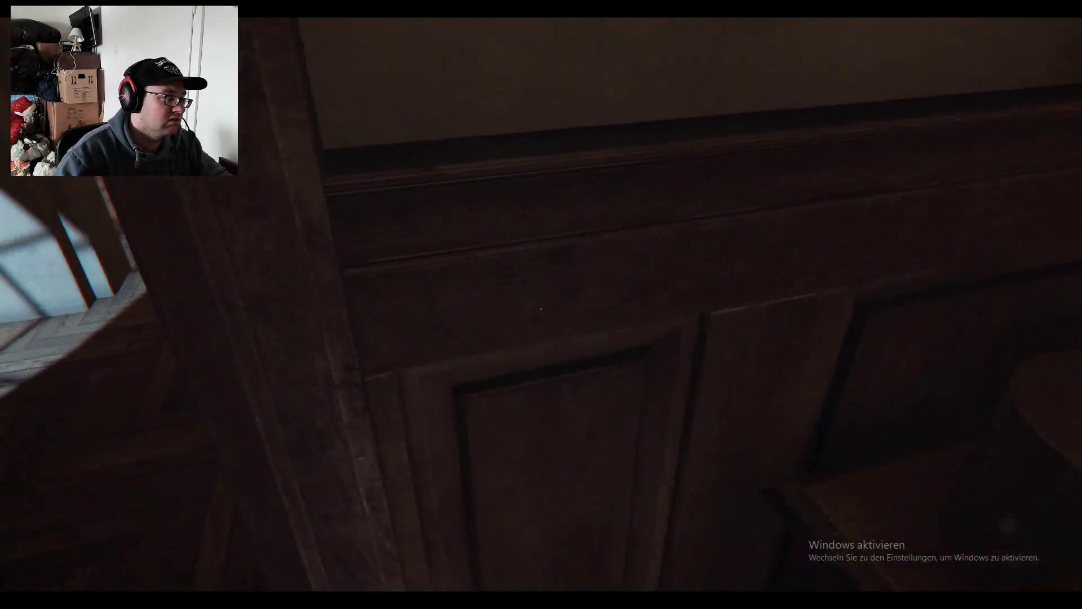
{"action": "key", "text": "w"}
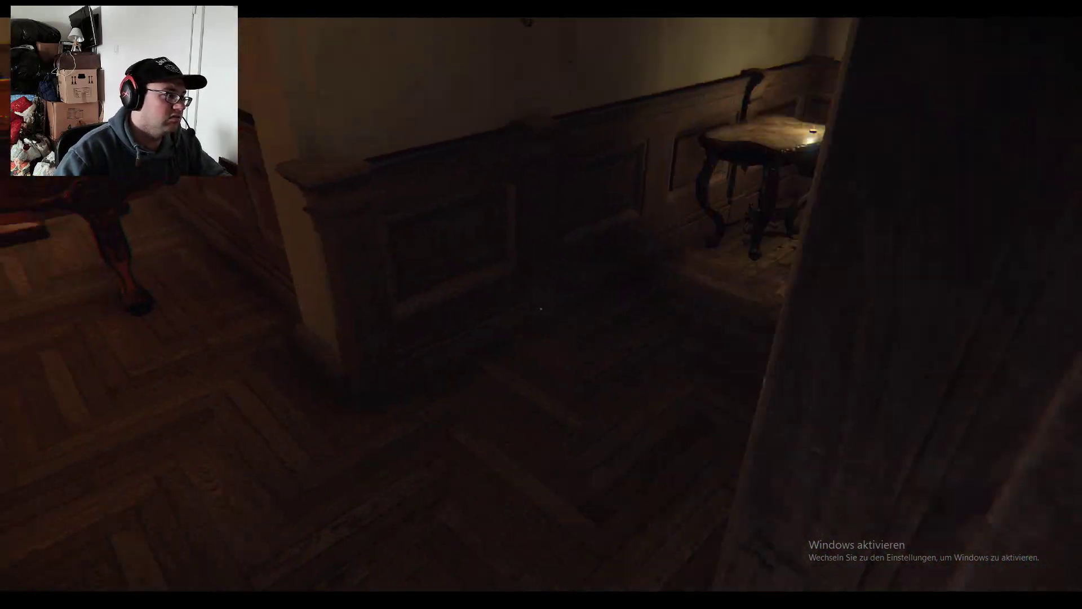
{"action": "key", "text": "w"}
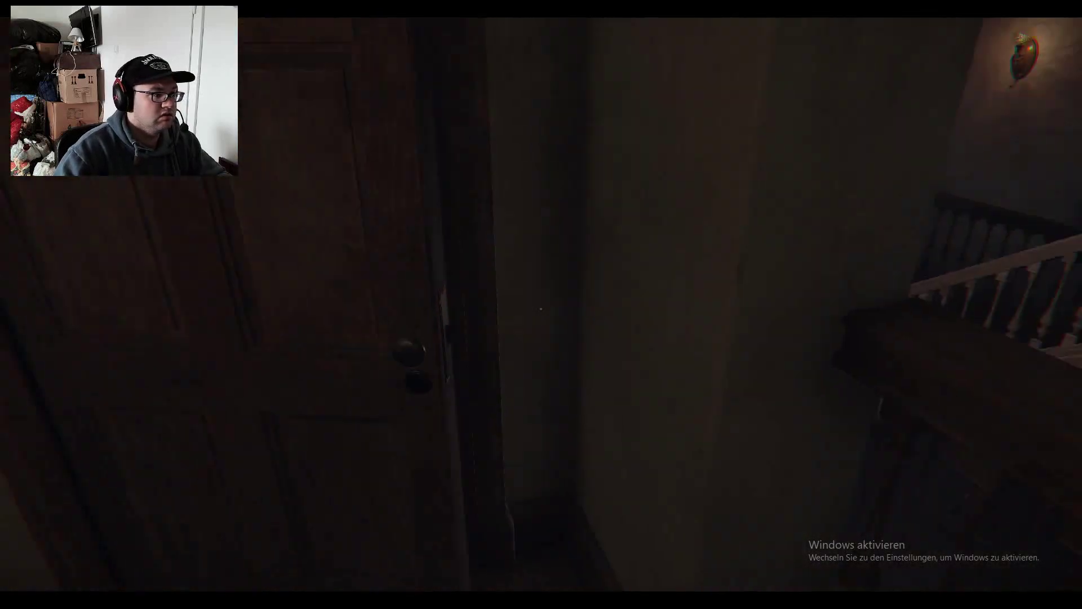
Step: Walk past the sitting room to the panelled door and enter the study
{"action": "key", "text": "w"}
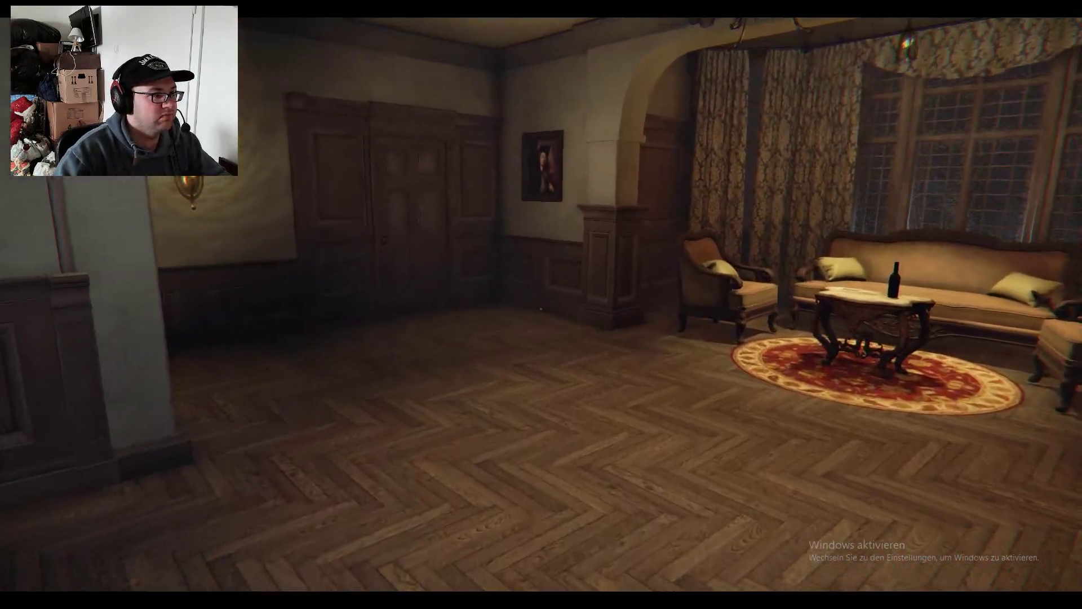
{"action": "key", "text": "w"}
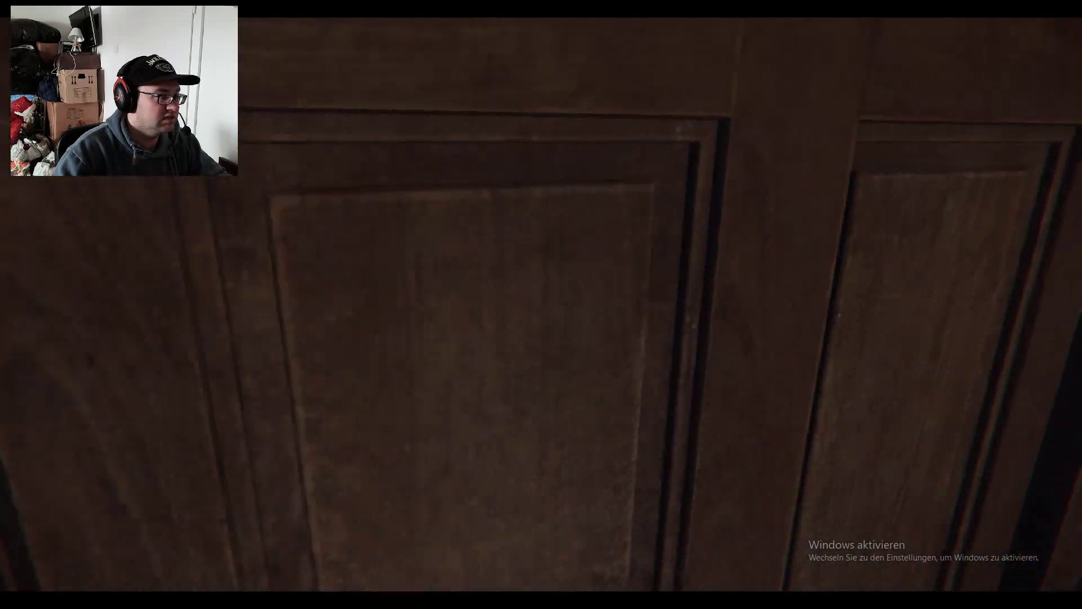
{"action": "left_click", "coordinate": [541, 304]}
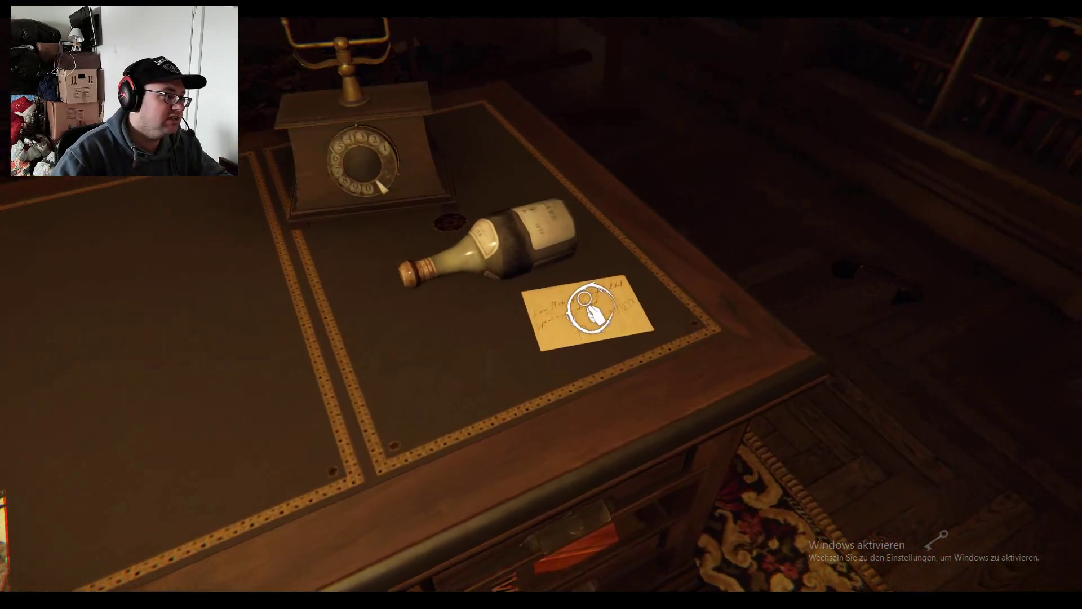
Step: Read the YOU PROMISED note on the desk, then examine the illustrated wolf card
{"action": "left_click", "coordinate": [743, 261]}
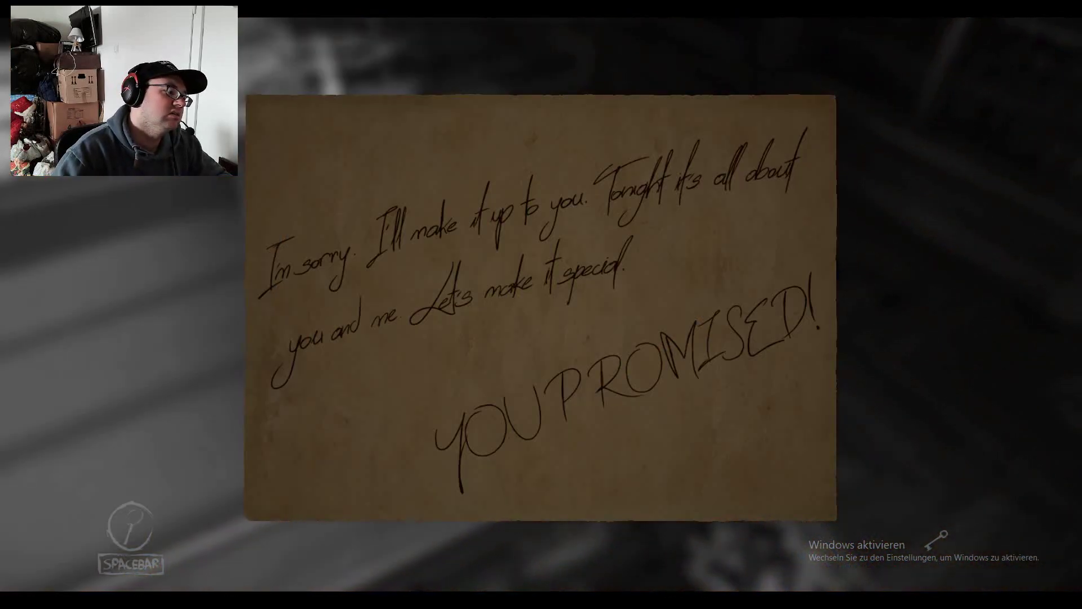
{"action": "key", "text": "space"}
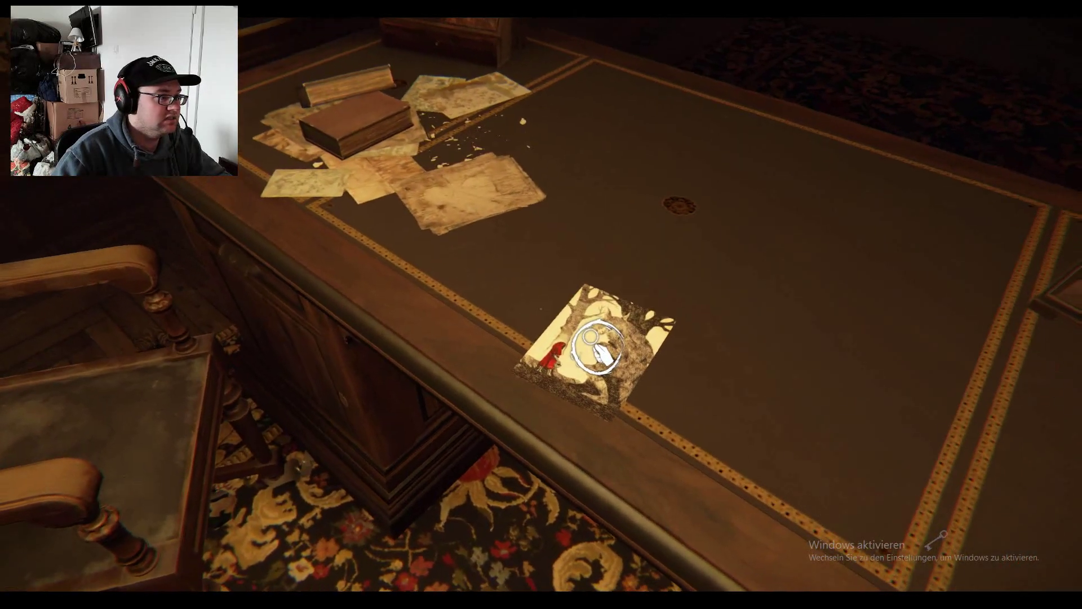
{"action": "left_click", "coordinate": [596, 347]}
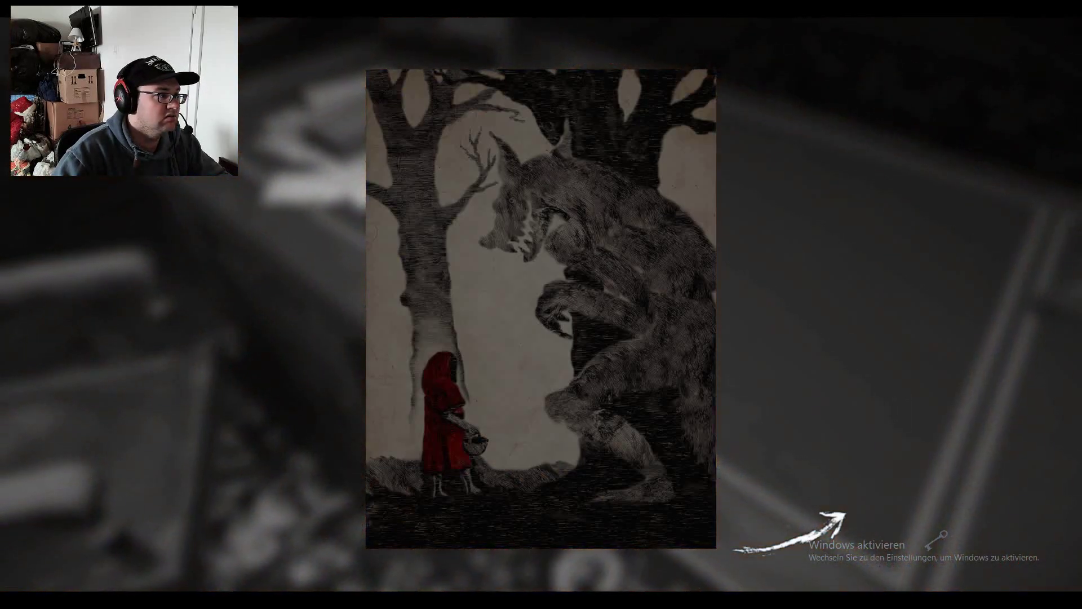
{"action": "key", "text": "space"}
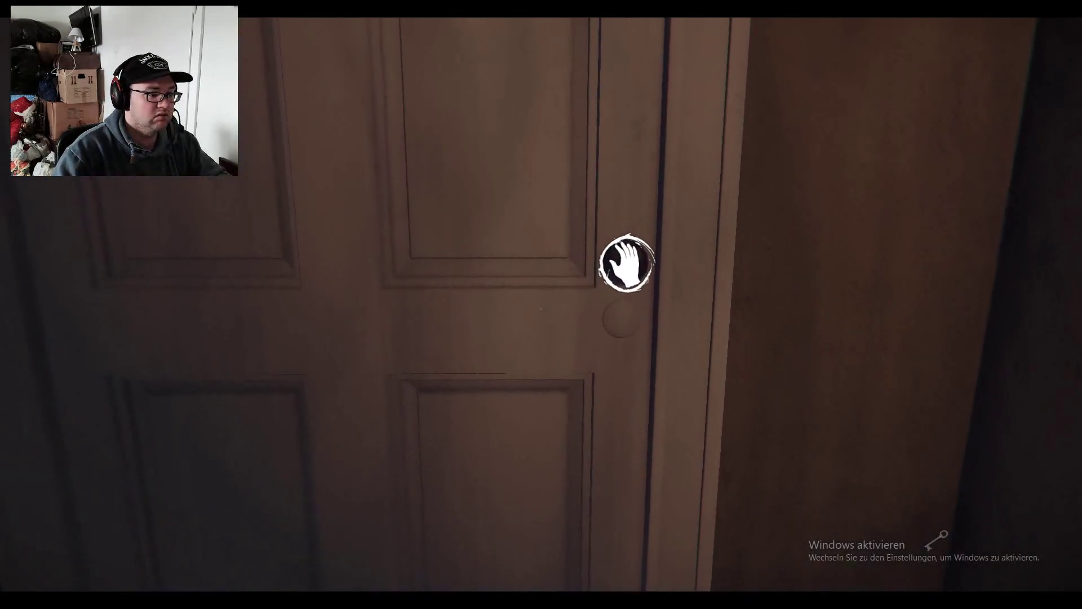
Step: Enter the child's bedroom and search the nightstand drawer and lower cabinet
{"action": "left_click", "coordinate": [627, 263]}
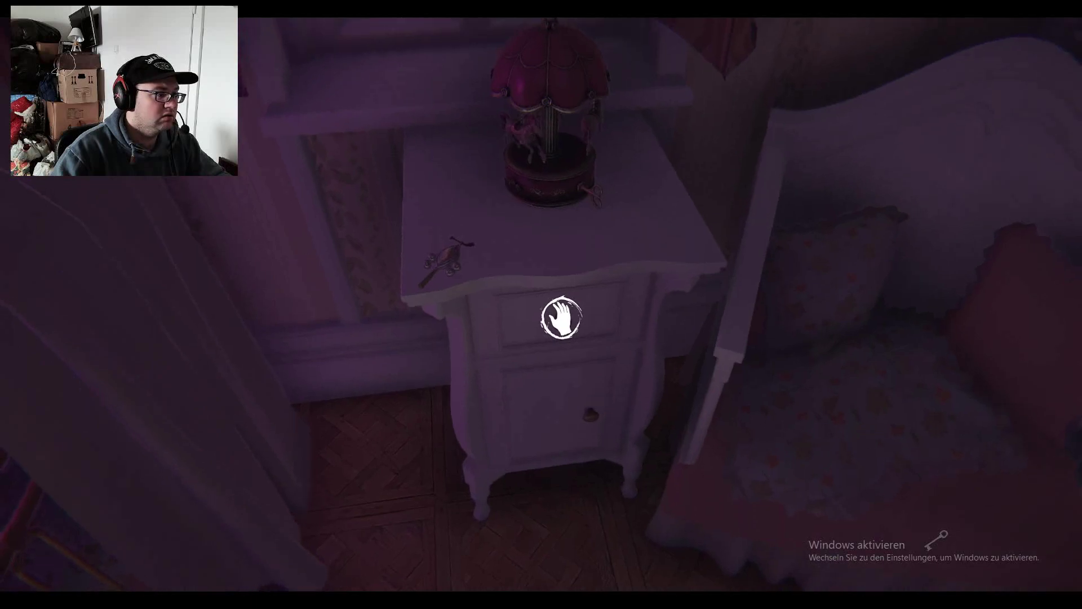
{"action": "left_click", "coordinate": [586, 402]}
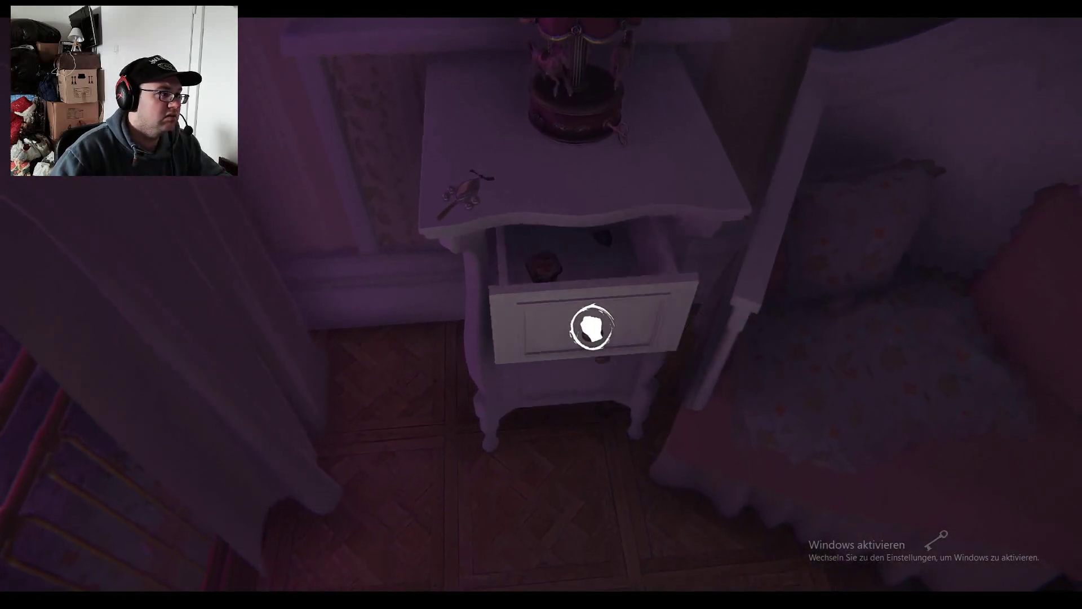
{"action": "left_click", "coordinate": [587, 313]}
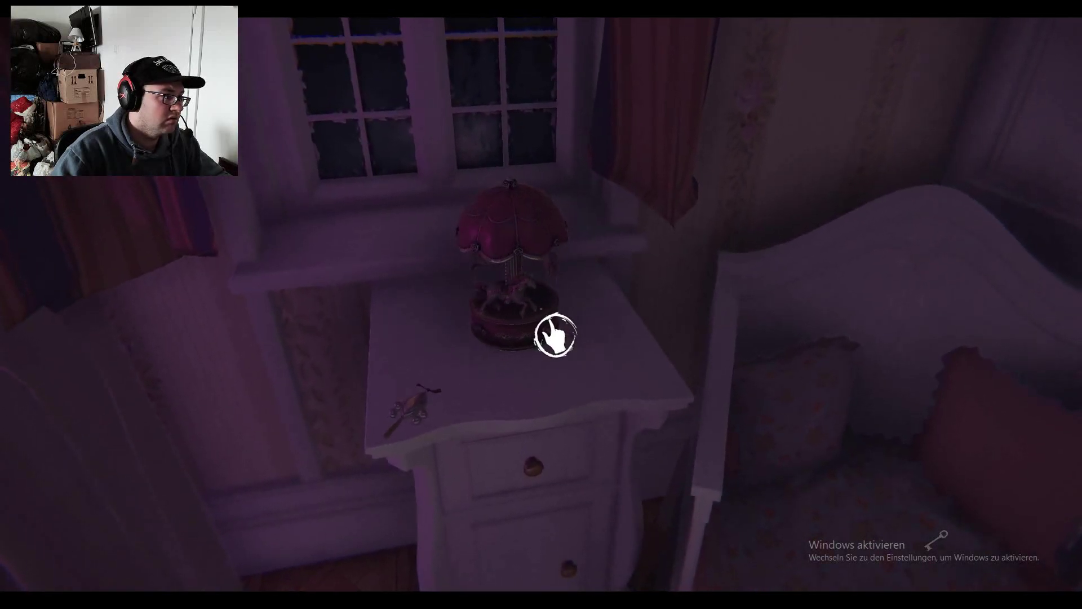
{"action": "left_click", "coordinate": [563, 402]}
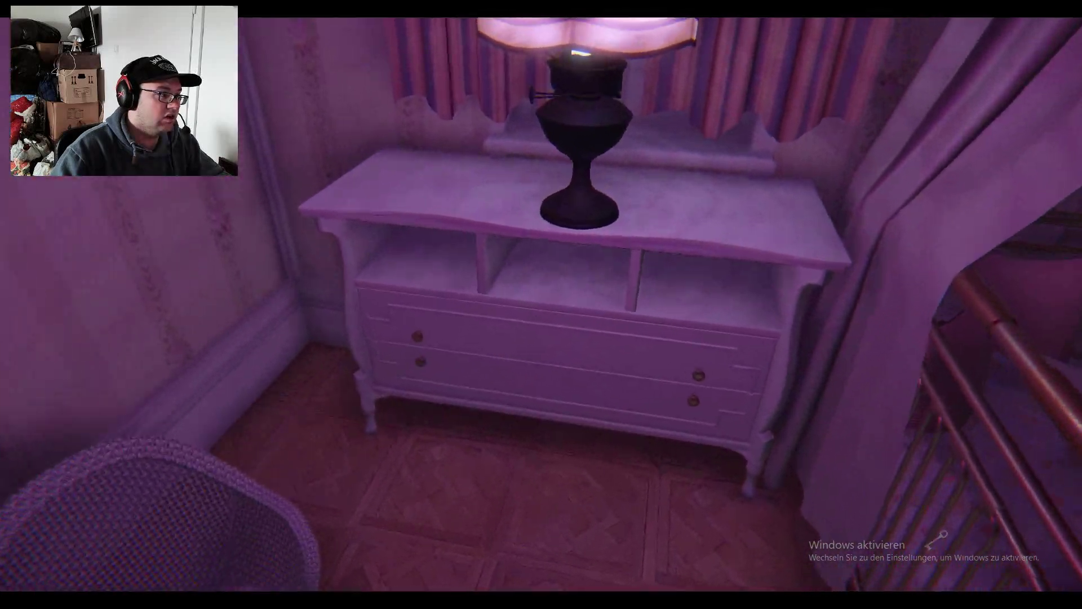
Step: Search the dresser drawers, including the toy-car and pencil drawers
{"action": "left_click", "coordinate": [508, 314]}
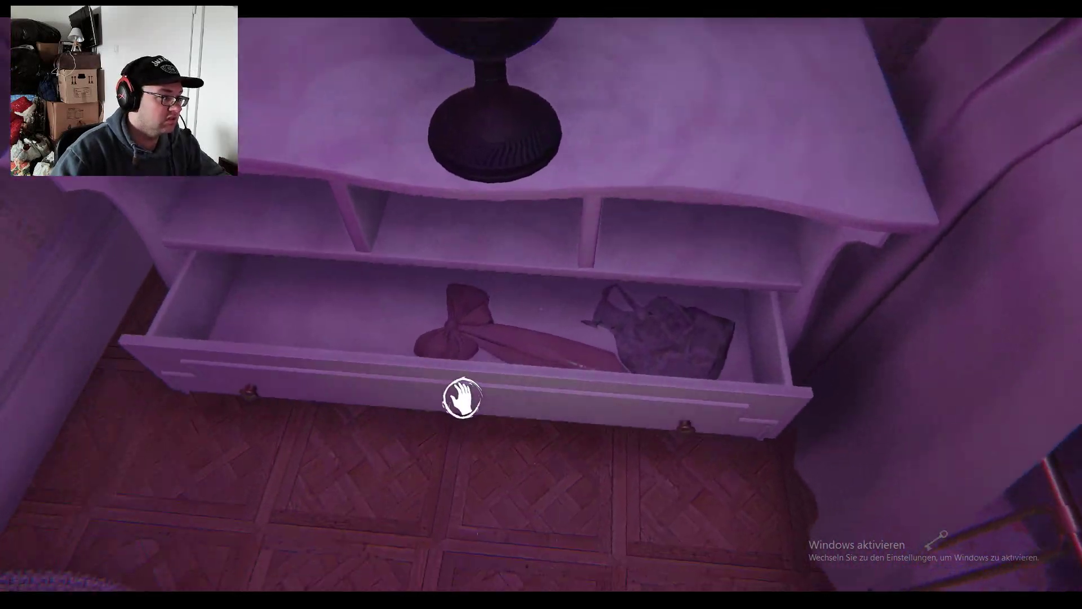
{"action": "left_click", "coordinate": [464, 397]}
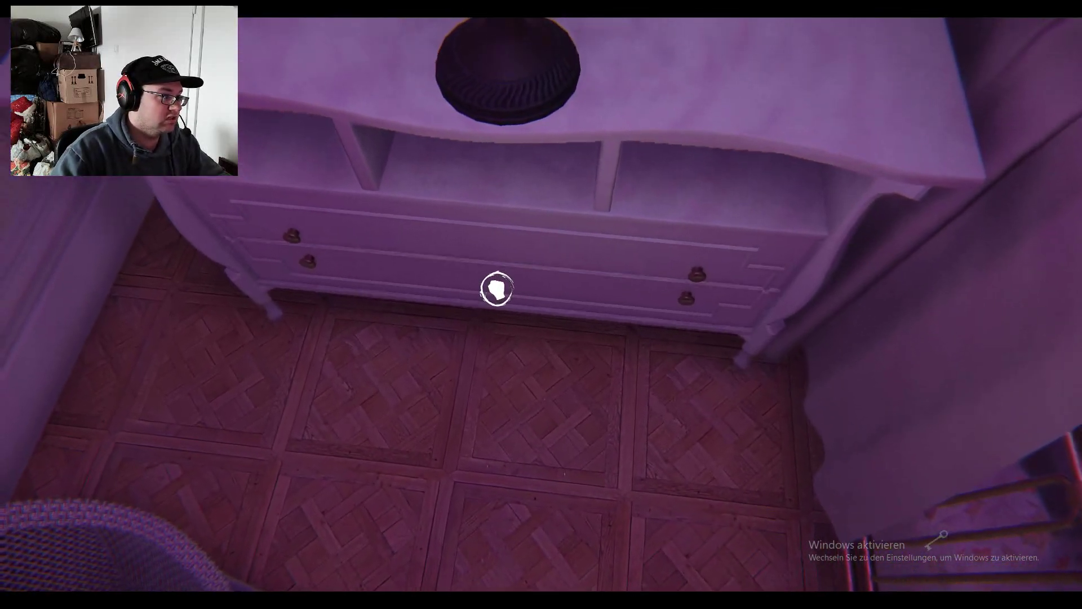
{"action": "left_click", "coordinate": [498, 291]}
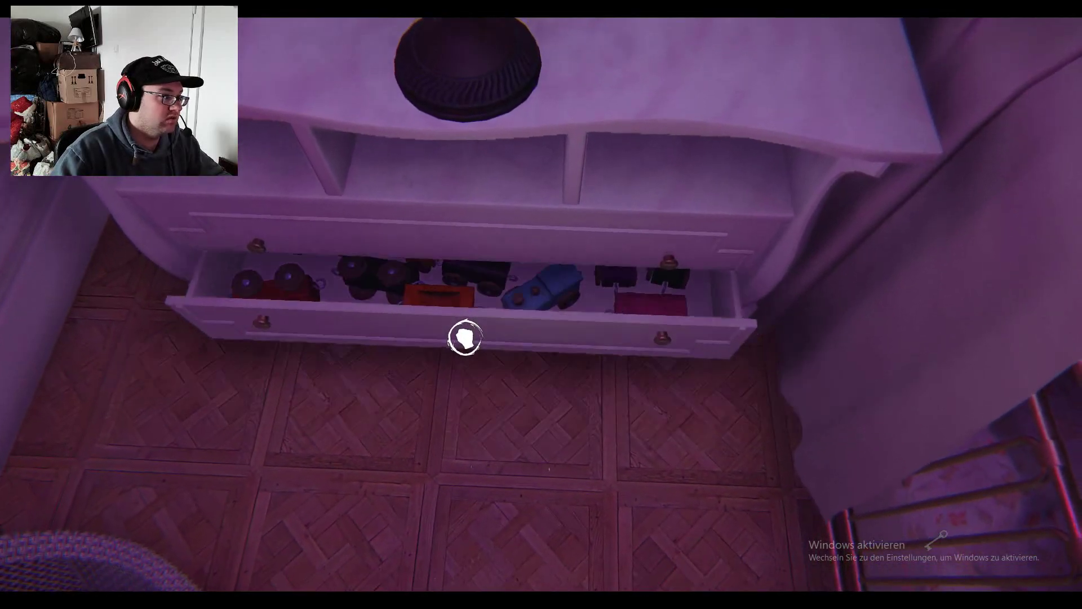
{"action": "left_click", "coordinate": [465, 333]}
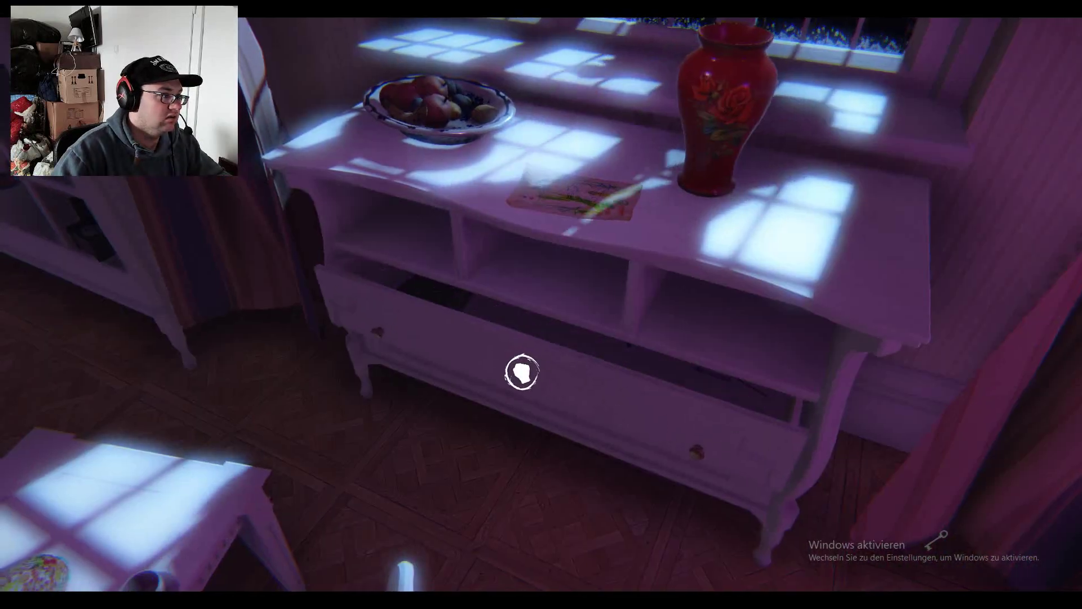
{"action": "left_click", "coordinate": [589, 352]}
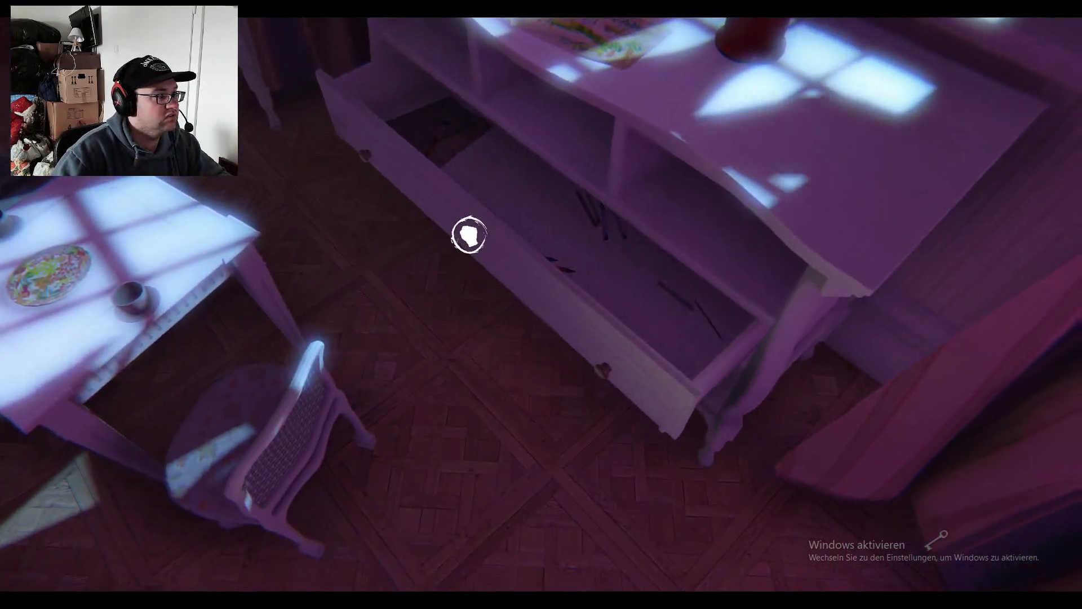
{"action": "left_click", "coordinate": [460, 234]}
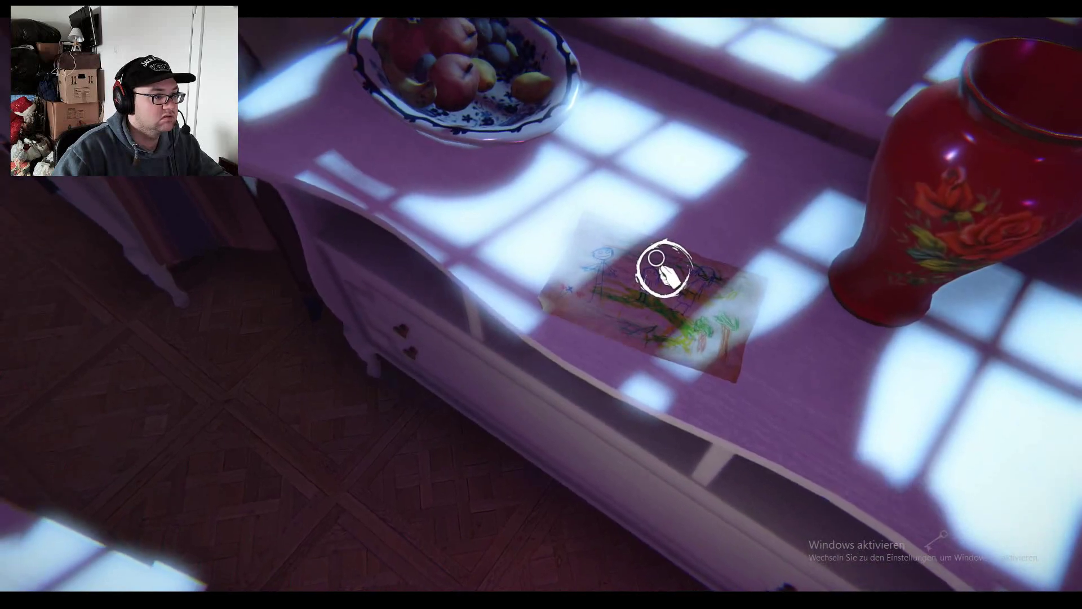
Step: Inspect the child's crayon drawing, put it down, and walk out the bedroom door
{"action": "left_click", "coordinate": [651, 263]}
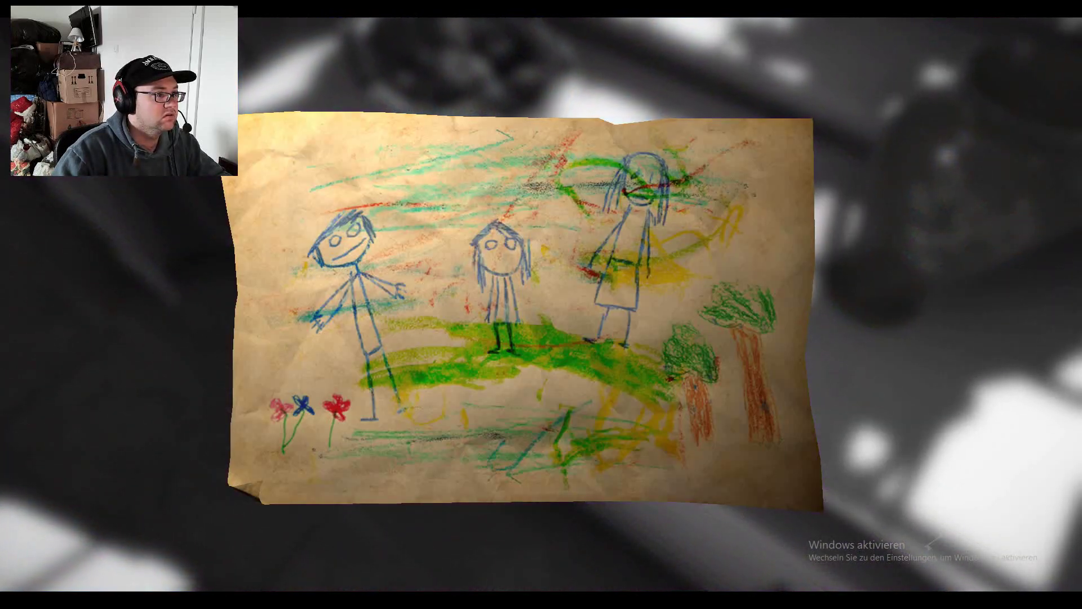
{"action": "right_click", "coordinate": [541, 305]}
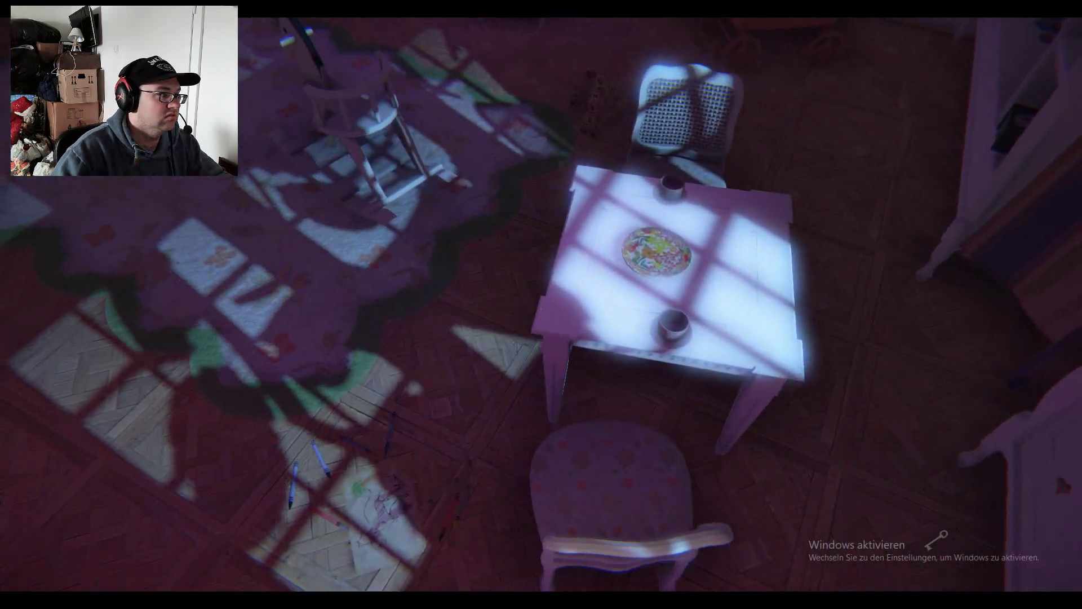
{"action": "key", "text": "w"}
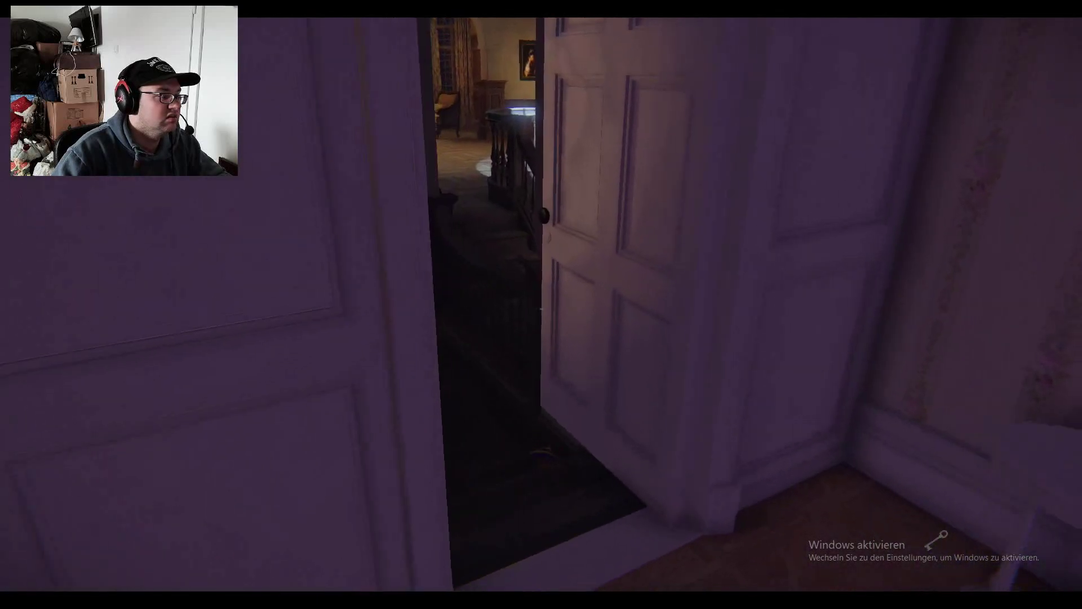
{"action": "key", "text": "w"}
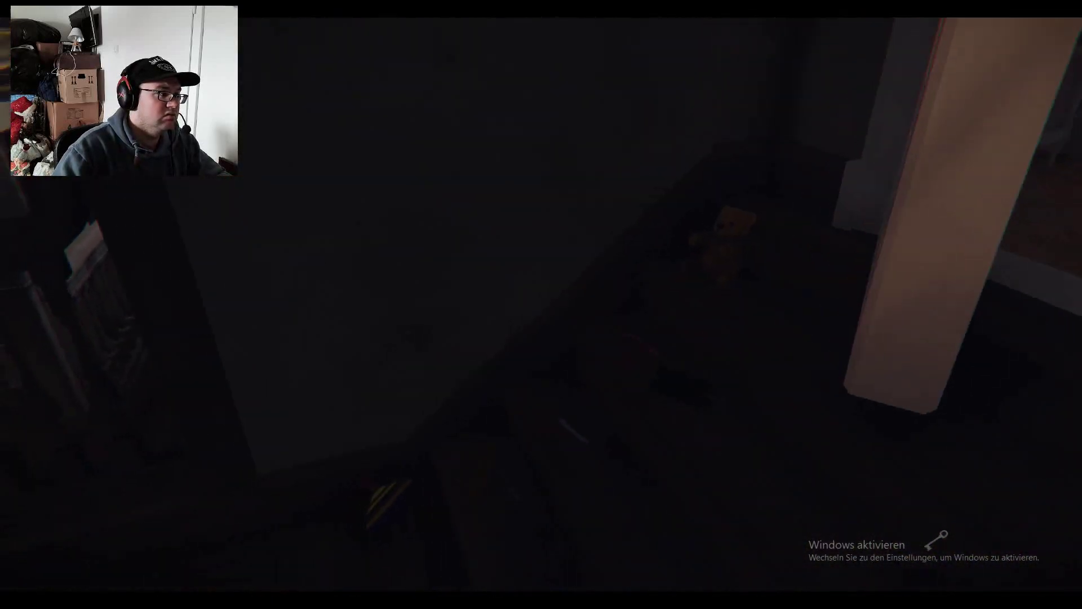
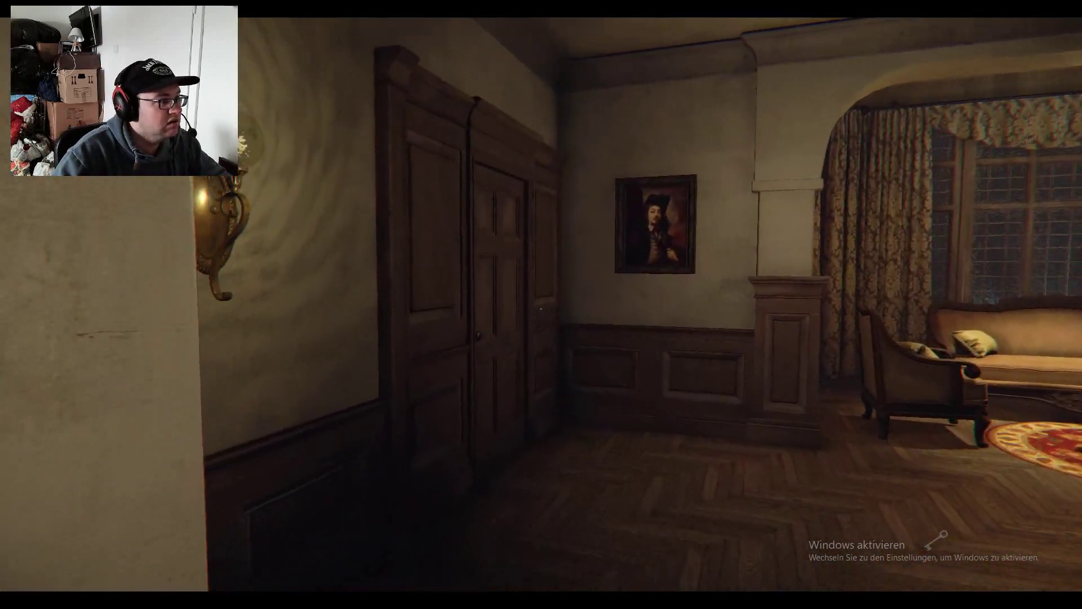
Step: Explore the upstairs landing and balustrade, then return downstairs through the dining room
{"action": "key", "text": "w"}
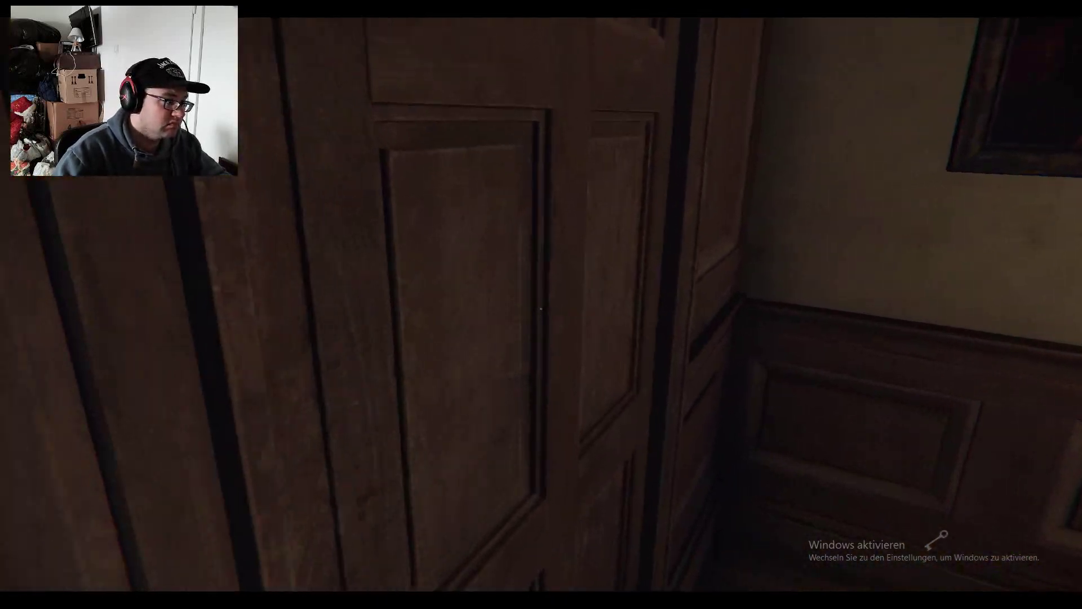
{"action": "key", "text": "w"}
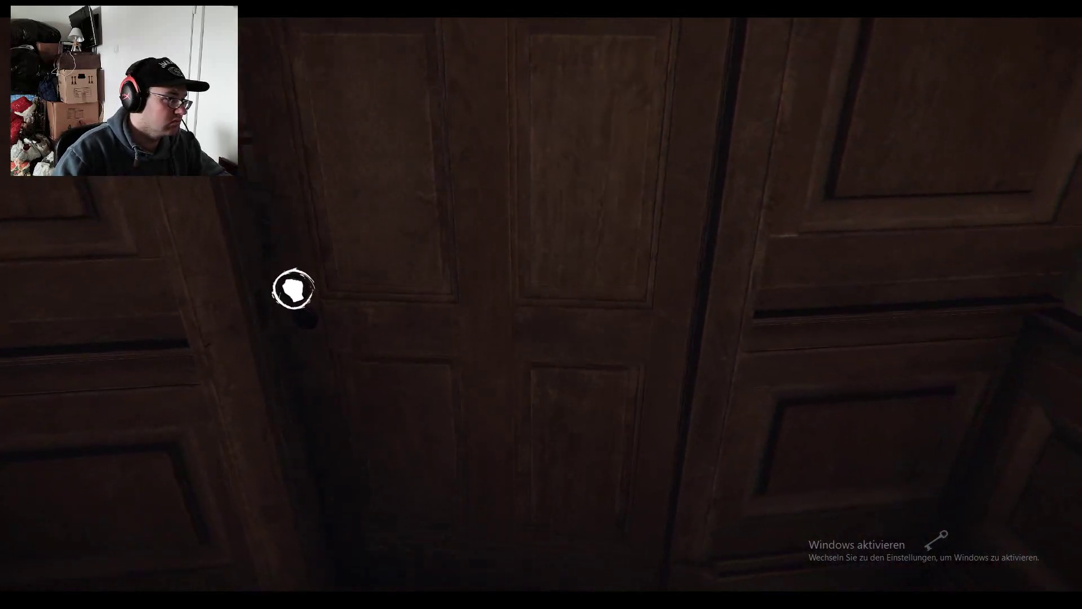
{"action": "key", "text": "w"}
{"action": "key", "text": "w"}
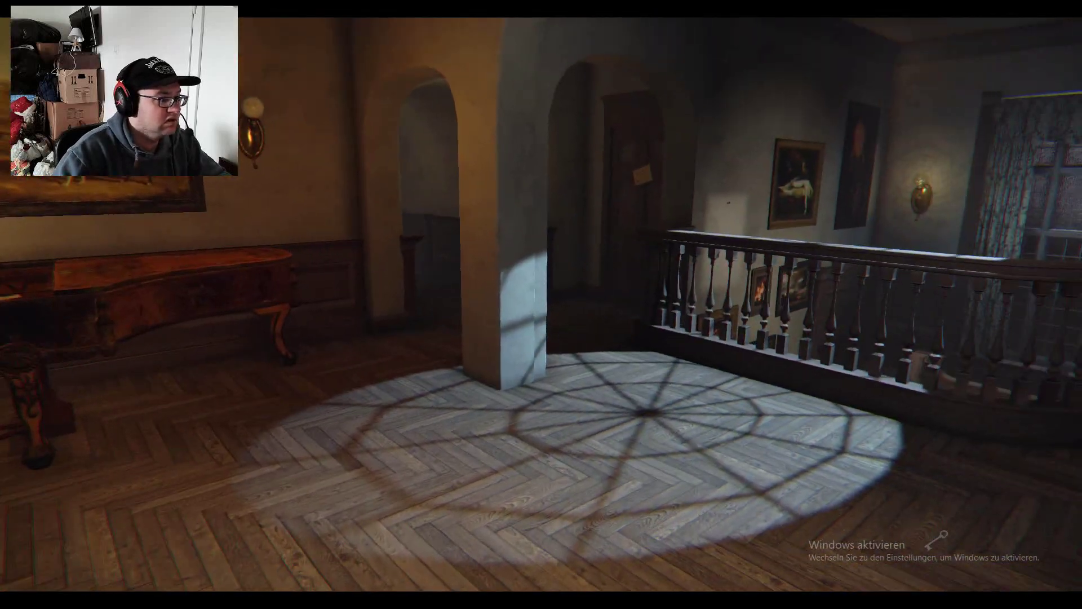
{"action": "key", "text": "w"}
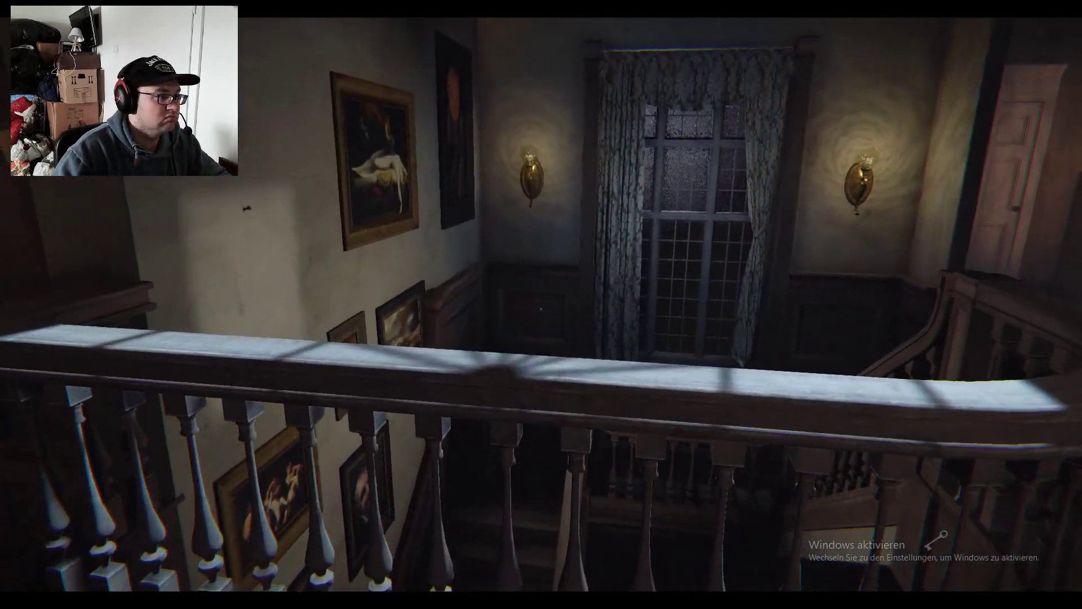
{"action": "key", "text": "w"}
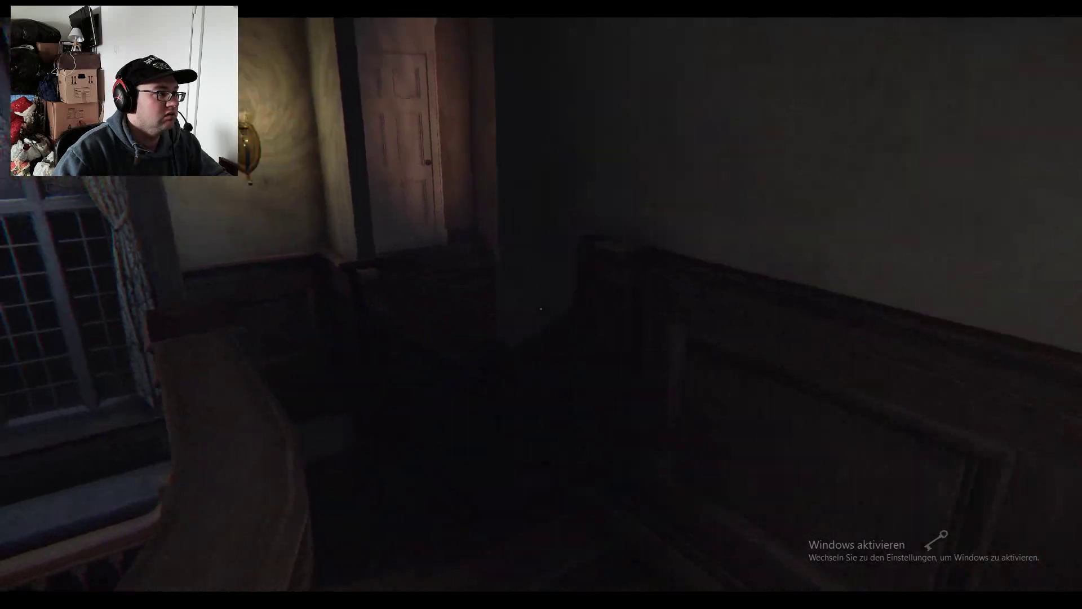
{"action": "key", "text": "w"}
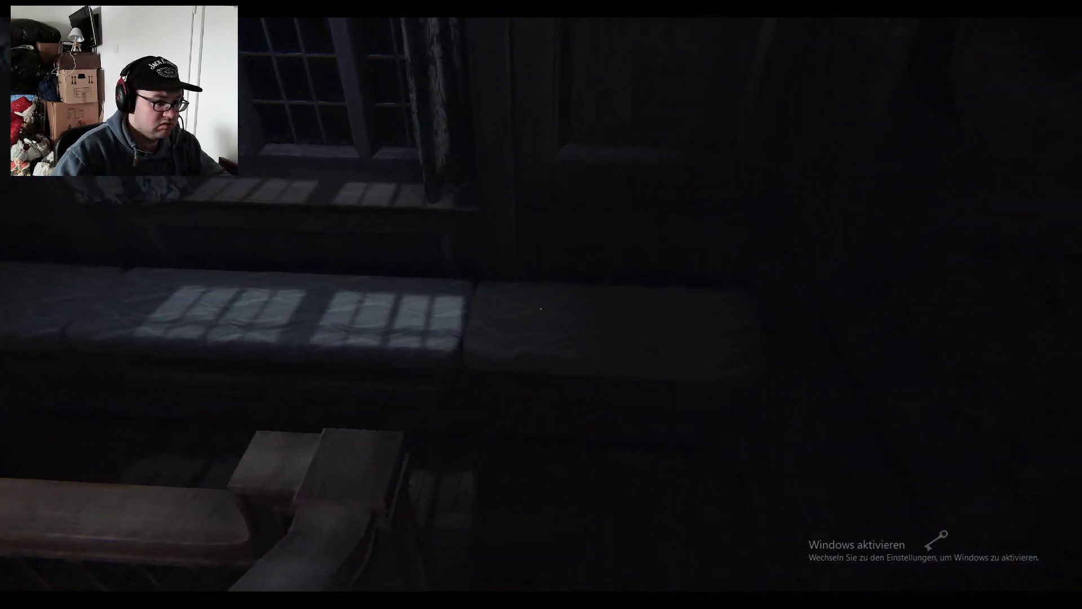
{"action": "key", "text": "w"}
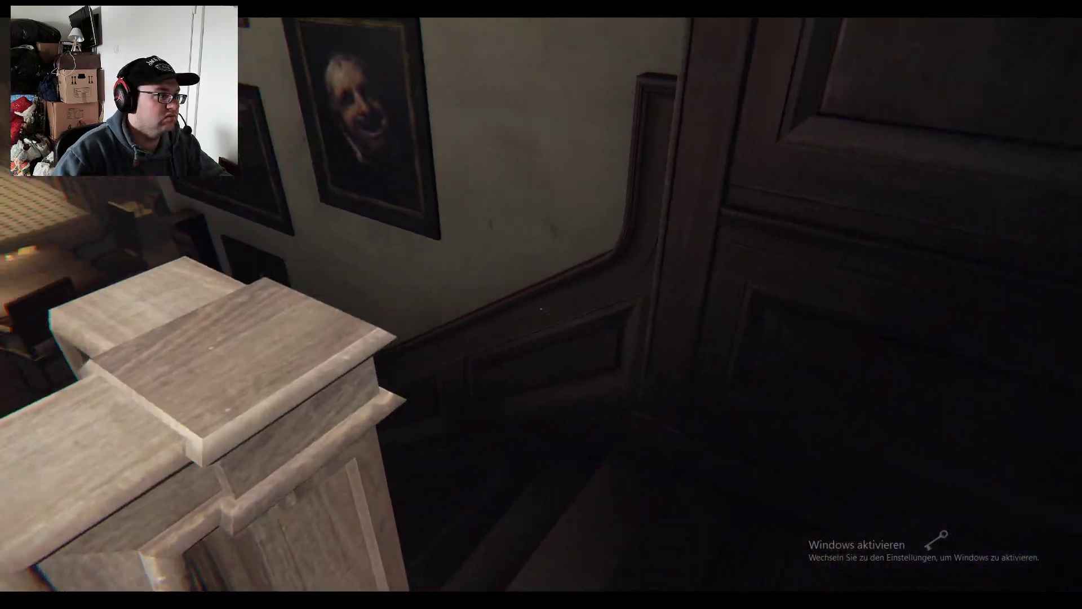
{"action": "key", "text": "w"}
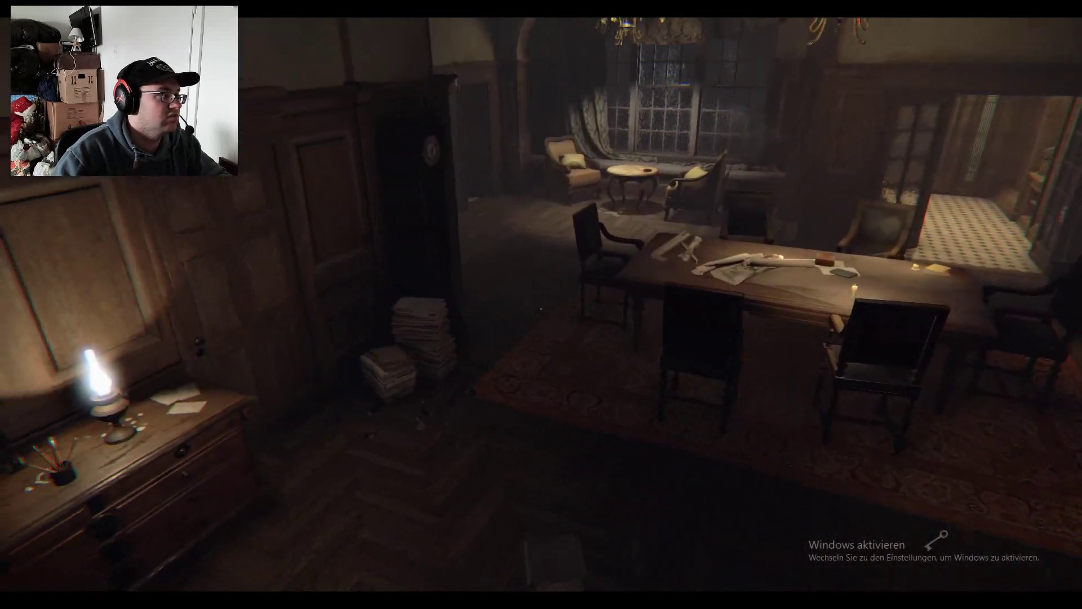
{"action": "key", "text": "w"}
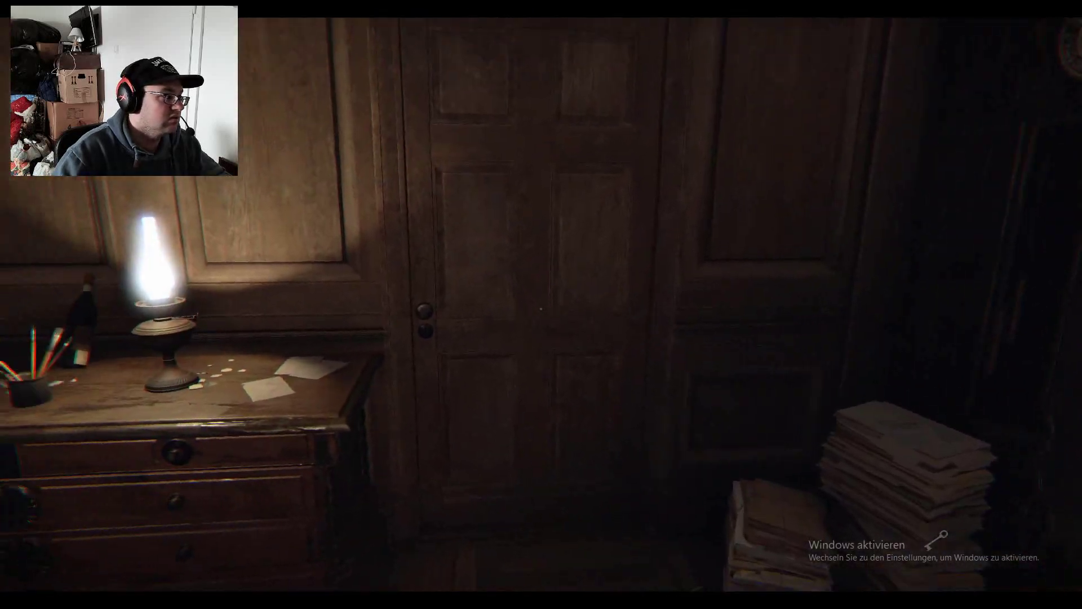
Step: Enter the dark bathroom, read the windowsill invoice, and try the dresser lamp and drawer
{"action": "left_click", "coordinate": [541, 305]}
{"action": "key", "text": "w"}
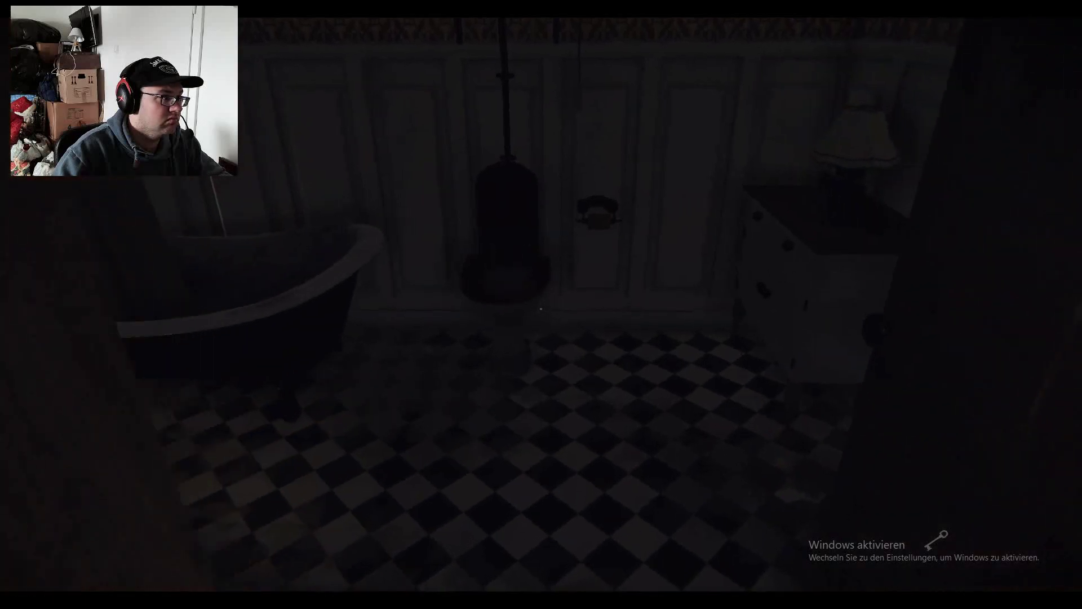
{"action": "key", "text": "w"}
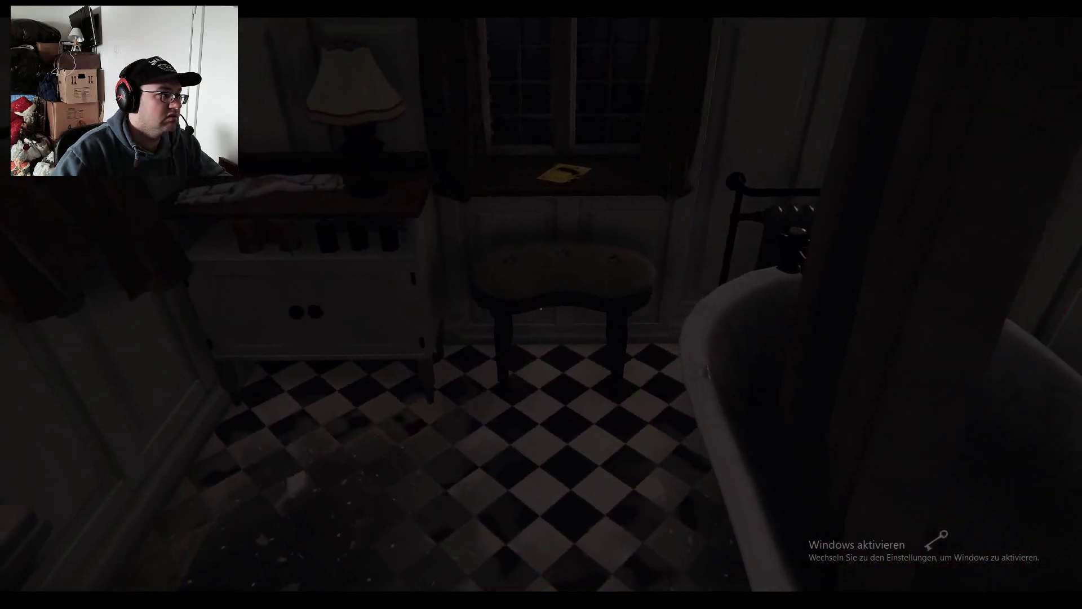
{"action": "left_click", "coordinate": [528, 346]}
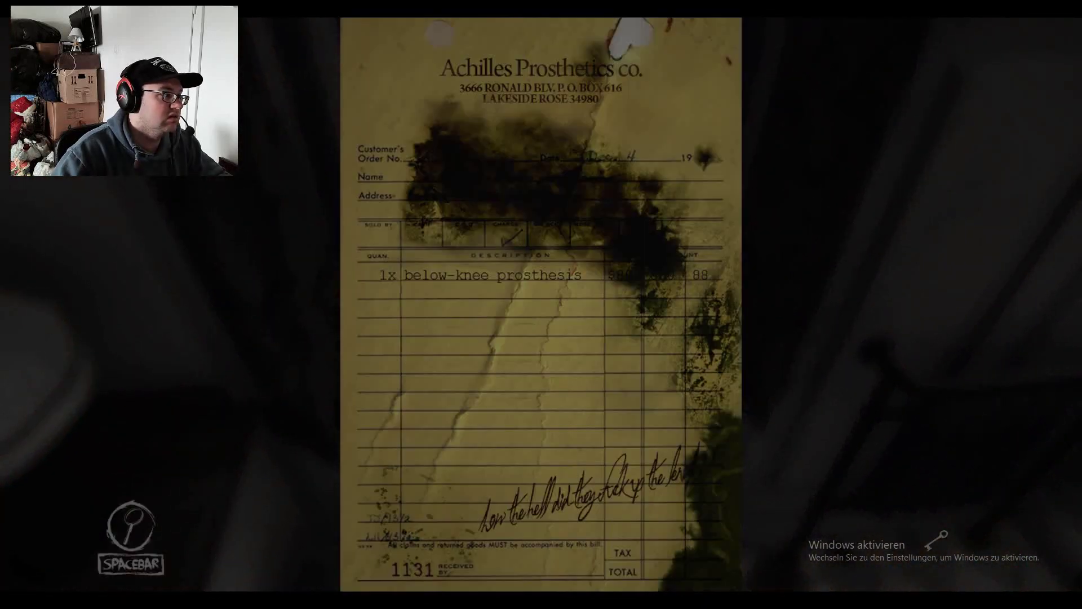
{"action": "key", "text": "space"}
{"action": "left_click", "coordinate": [630, 321]}
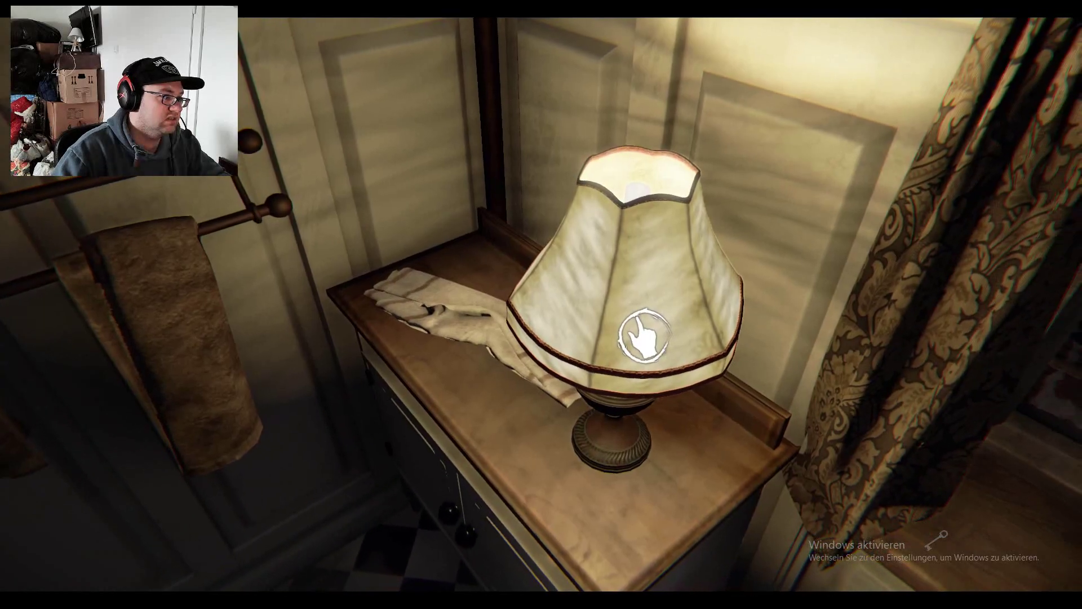
{"action": "left_click", "coordinate": [695, 360]}
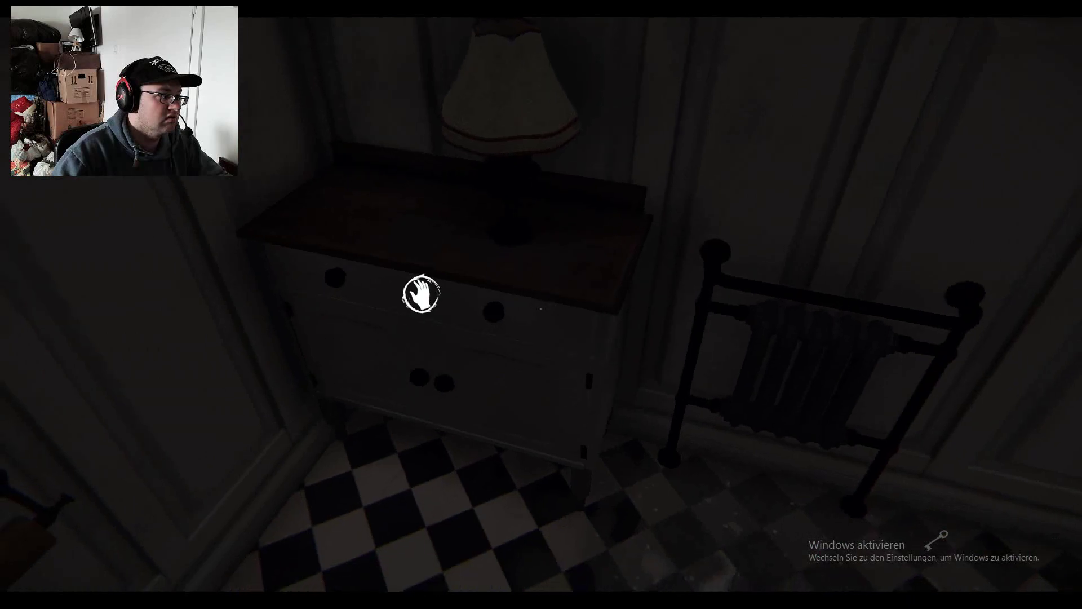
{"action": "left_click", "coordinate": [488, 264]}
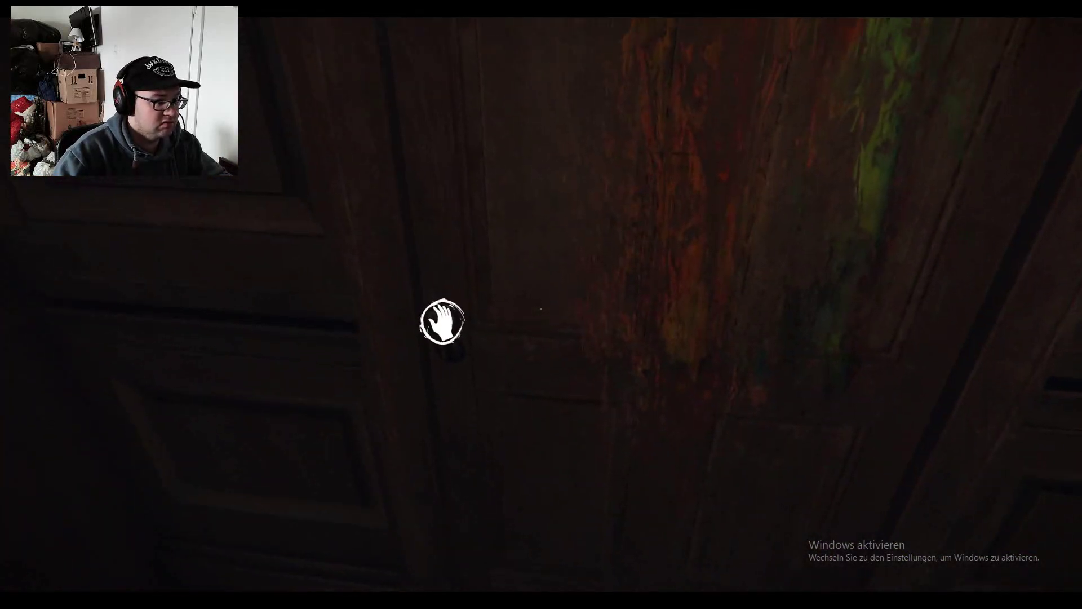
Step: In the painter's studio, search the trunk, uncover the easel and open the dresser drawer
{"action": "left_click", "coordinate": [442, 324]}
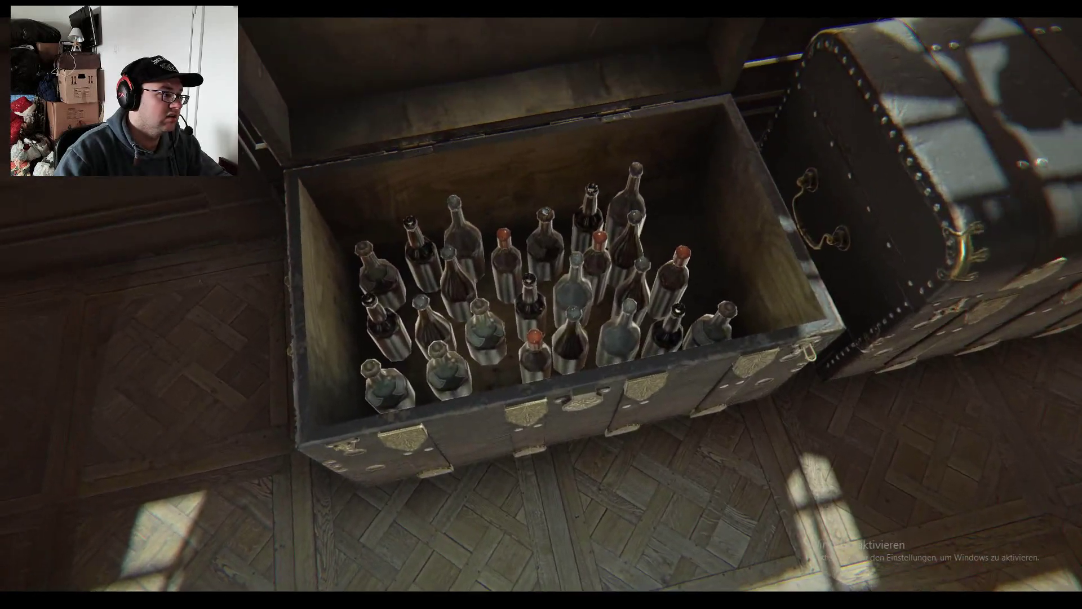
{"action": "left_click", "coordinate": [550, 358]}
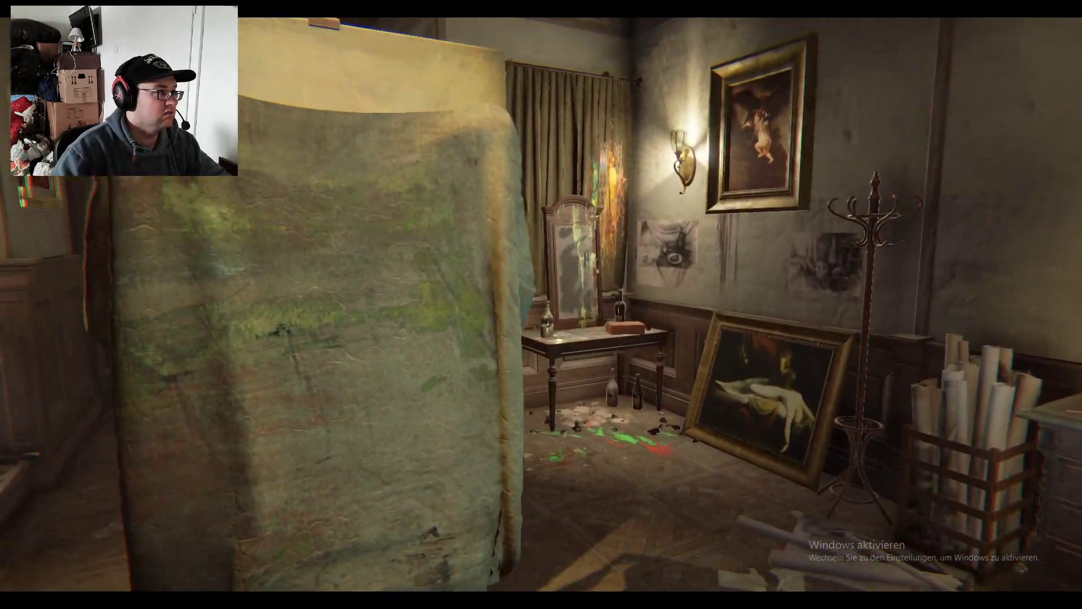
{"action": "left_click_drag", "start_coordinate": [541, 254], "coordinate": [541, 423]}
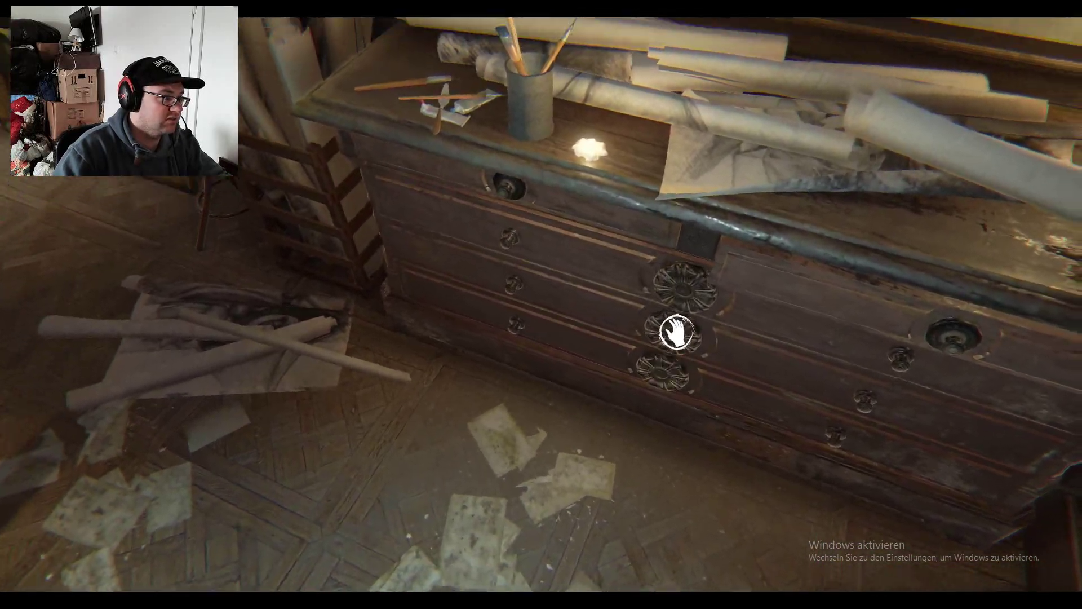
{"action": "mouse_move", "coordinate": [677, 339]}
{"action": "left_mouse_down"}
{"action": "mouse_move", "coordinate": [639, 409]}
{"action": "mouse_move", "coordinate": [626, 386]}
{"action": "mouse_move", "coordinate": [625, 457]}
{"action": "mouse_move", "coordinate": [643, 287]}
{"action": "mouse_move", "coordinate": [628, 395]}
{"action": "mouse_move", "coordinate": [475, 315]}
{"action": "left_mouse_up"}
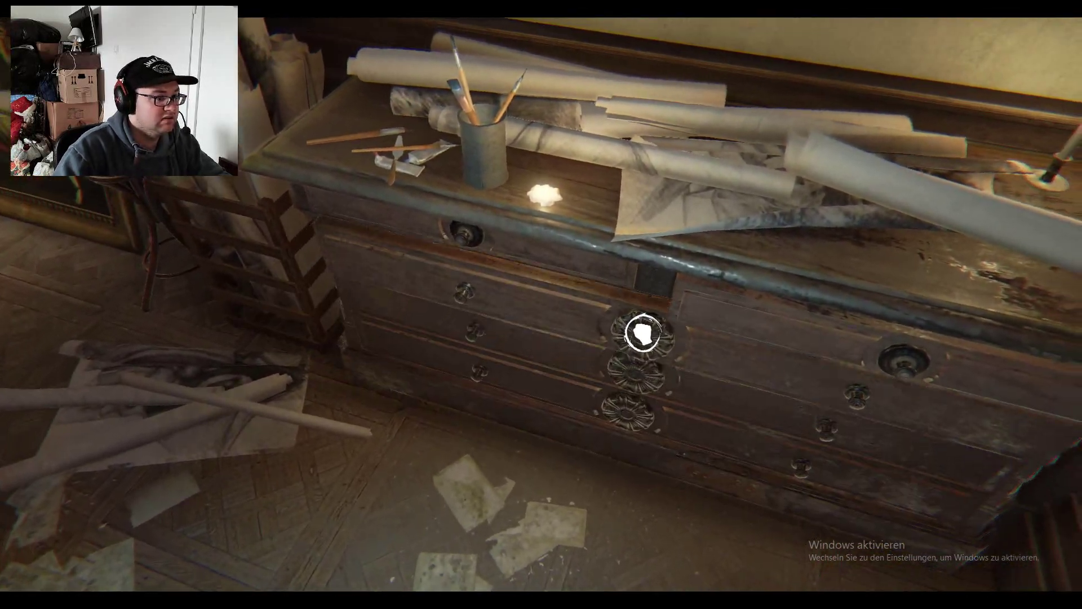
Step: Walk through the double door into the hallway, past the marble table to the candlelit corner table
{"action": "key", "text": "w"}
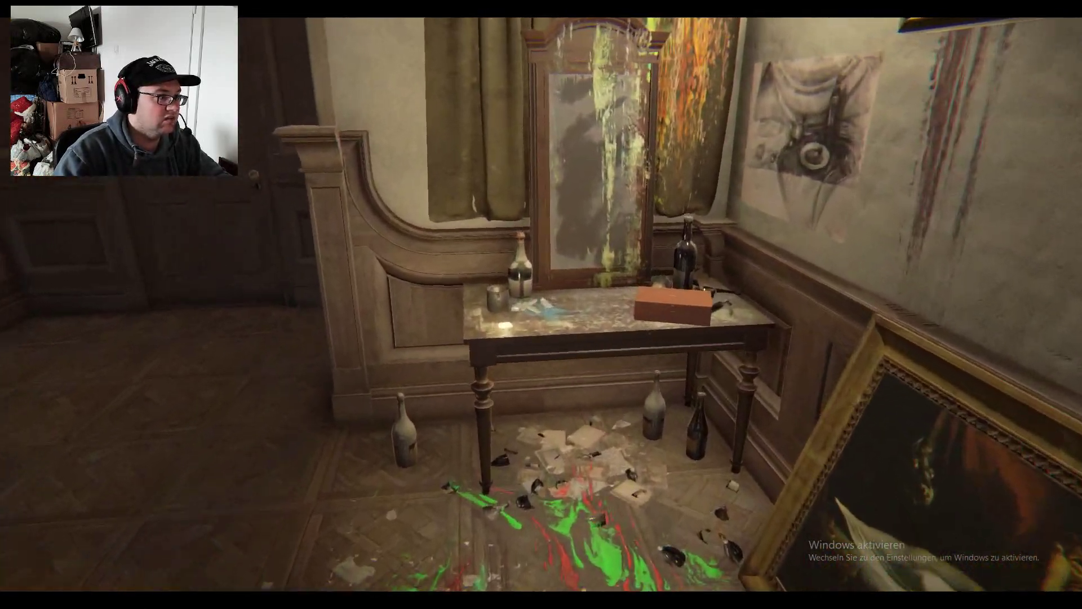
{"action": "key", "text": "w"}
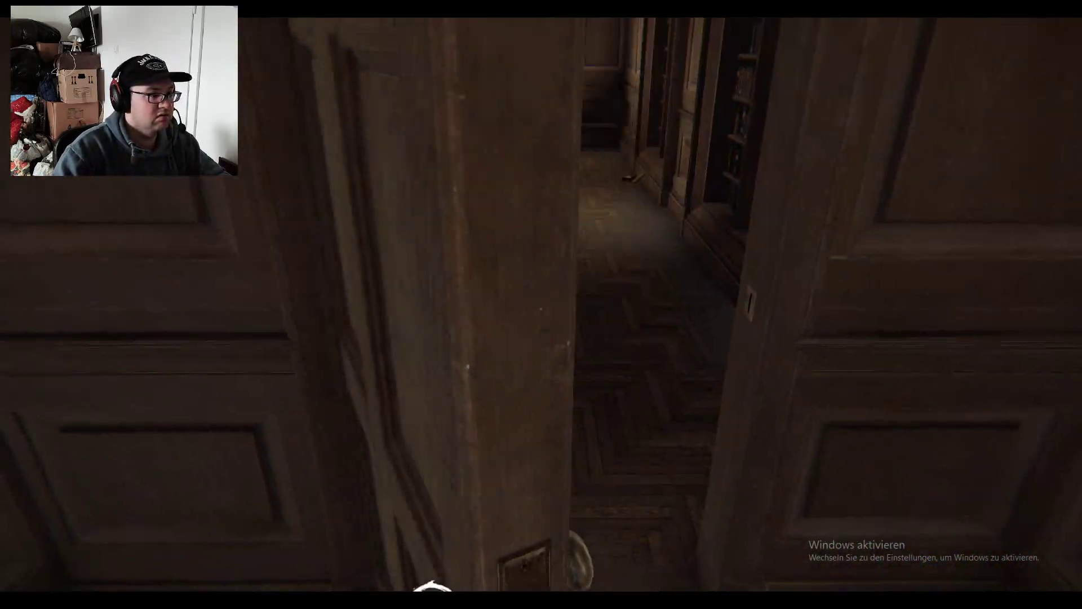
{"action": "key", "text": "w"}
{"action": "key", "text": "w"}
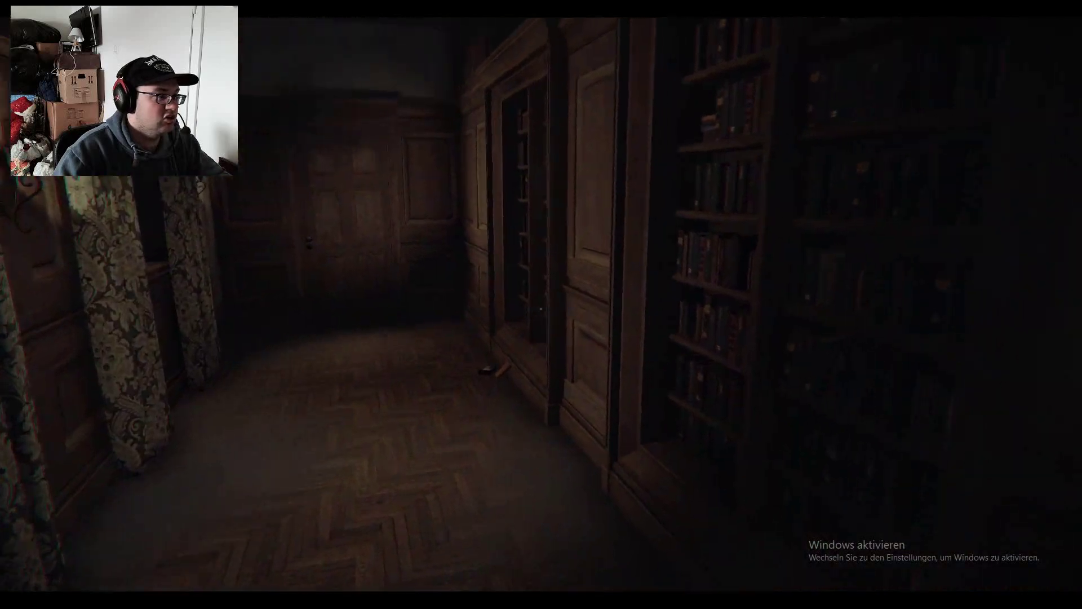
{"action": "key", "text": "w"}
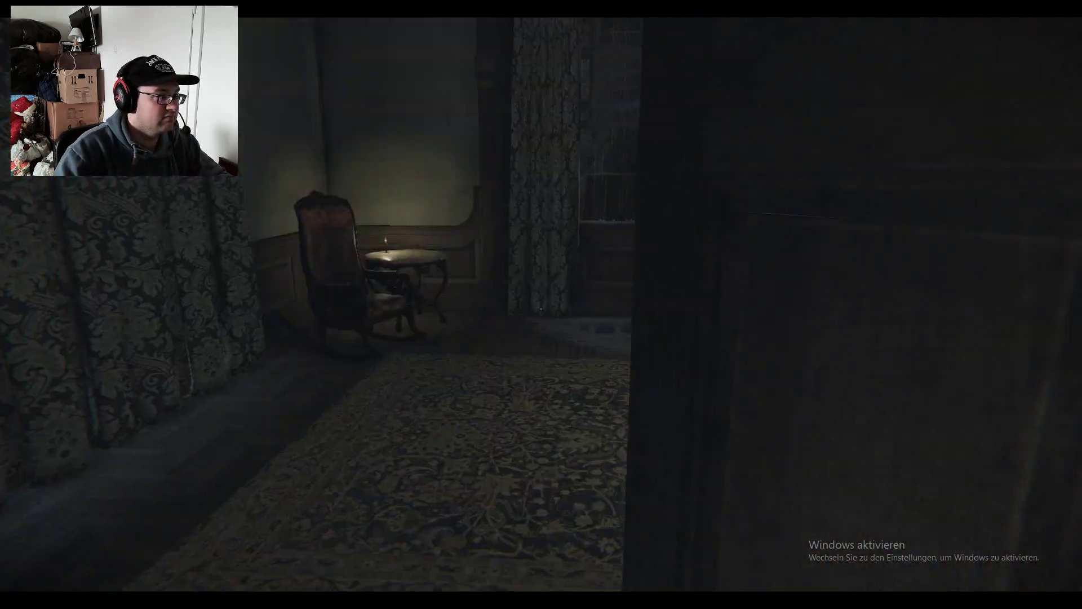
{"action": "key", "text": "w"}
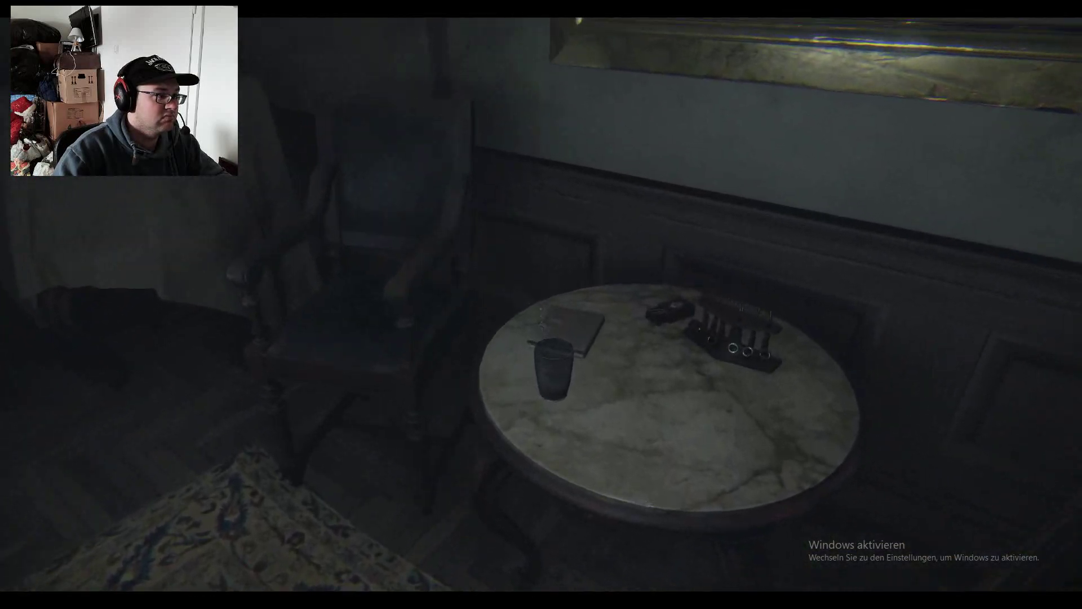
{"action": "key", "text": "w"}
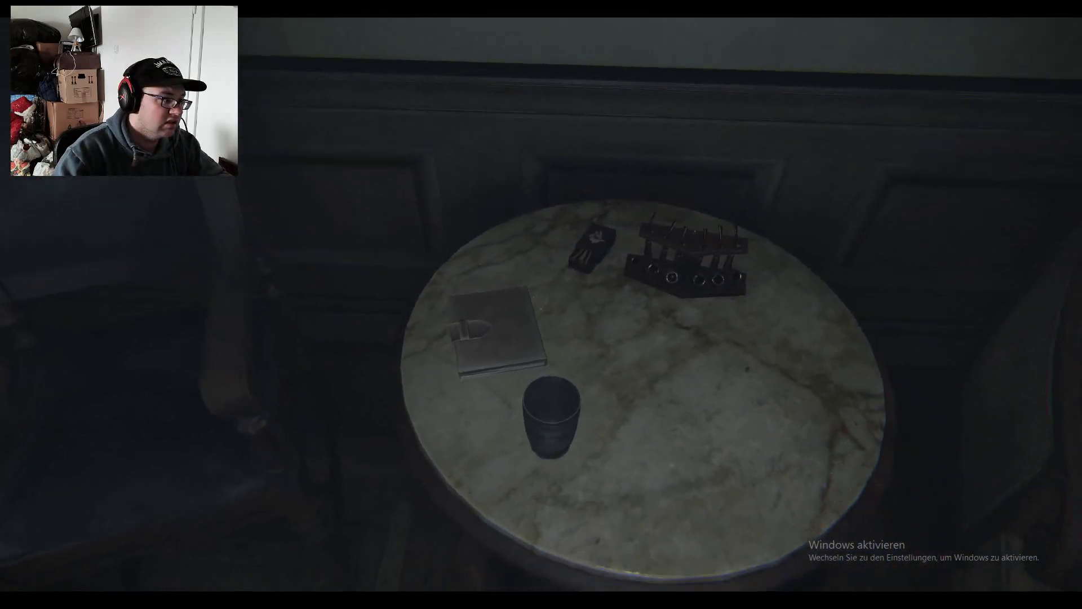
{"action": "key", "text": "w"}
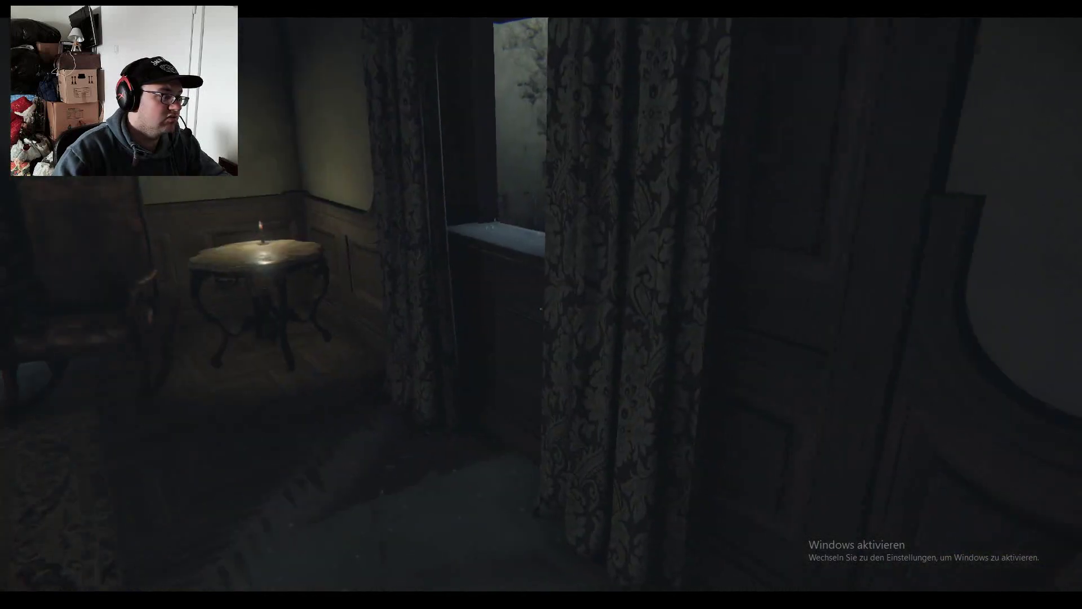
{"action": "key", "text": "w"}
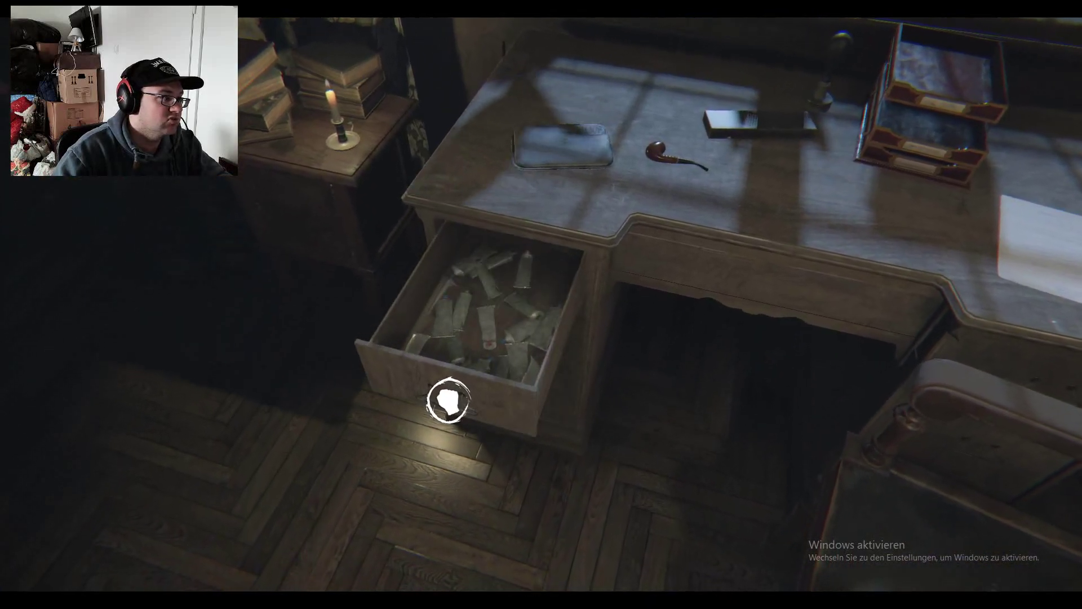
Step: Read the Save the Date invitation from the desk drawer, then close the drawer
{"action": "left_click", "coordinate": [448, 401]}
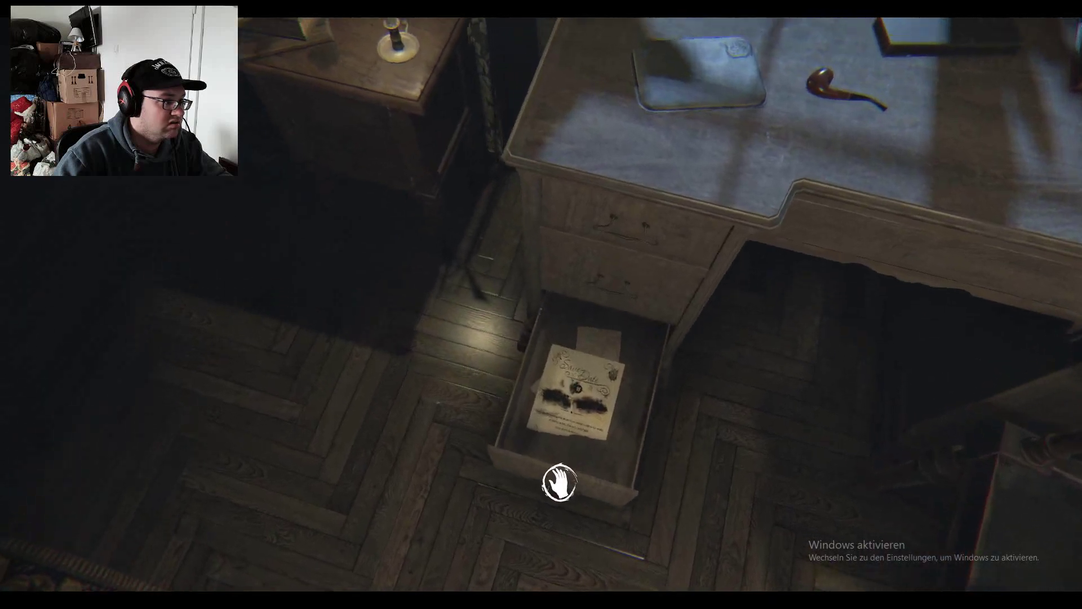
{"action": "left_click", "coordinate": [508, 389]}
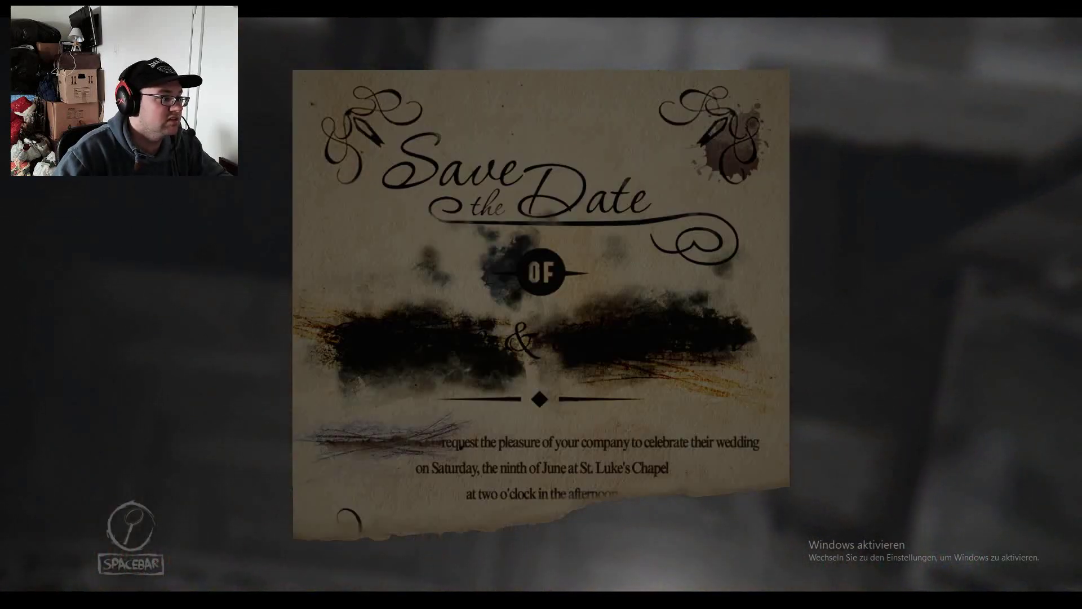
{"action": "left_click", "coordinate": [541, 305]}
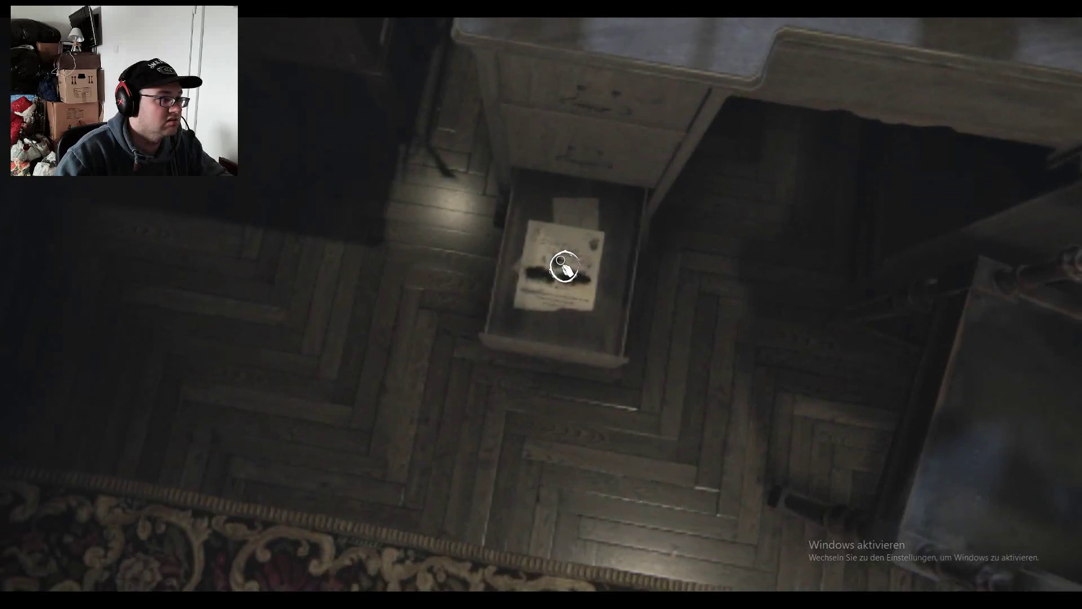
{"action": "key", "text": "Escape"}
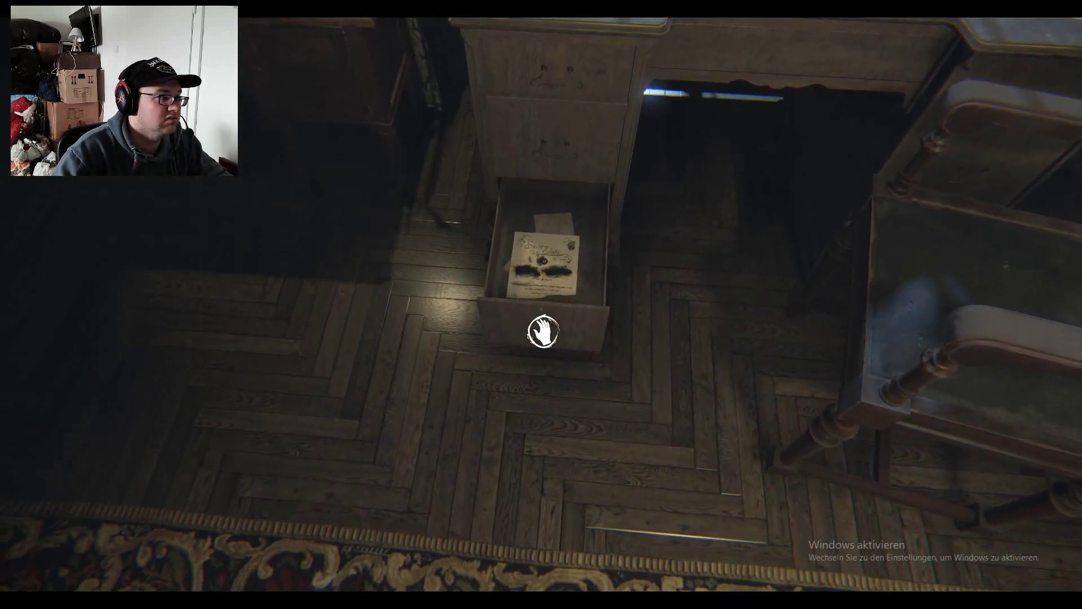
{"action": "left_click", "coordinate": [541, 305]}
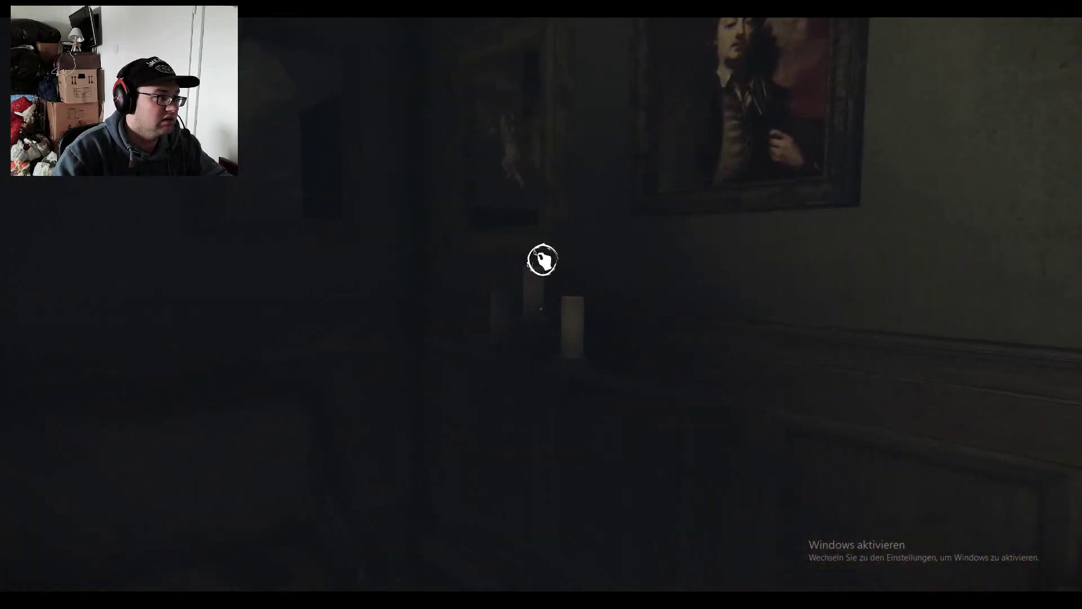
Step: Light the table candles, solve the padlock and inspect the ring from the chest
{"action": "left_click", "coordinate": [541, 304]}
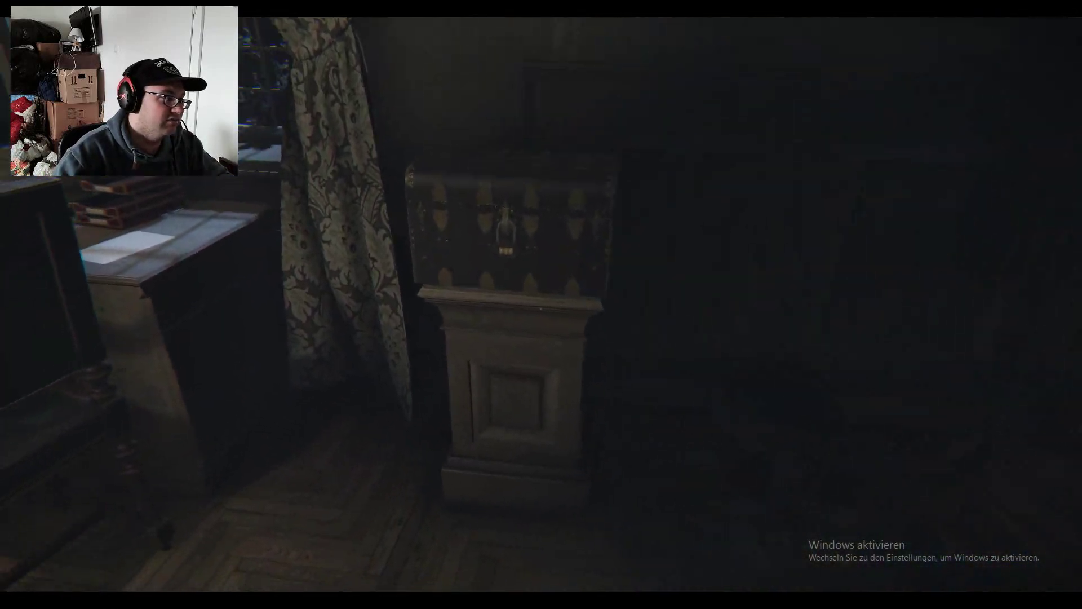
{"action": "left_click", "coordinate": [541, 304]}
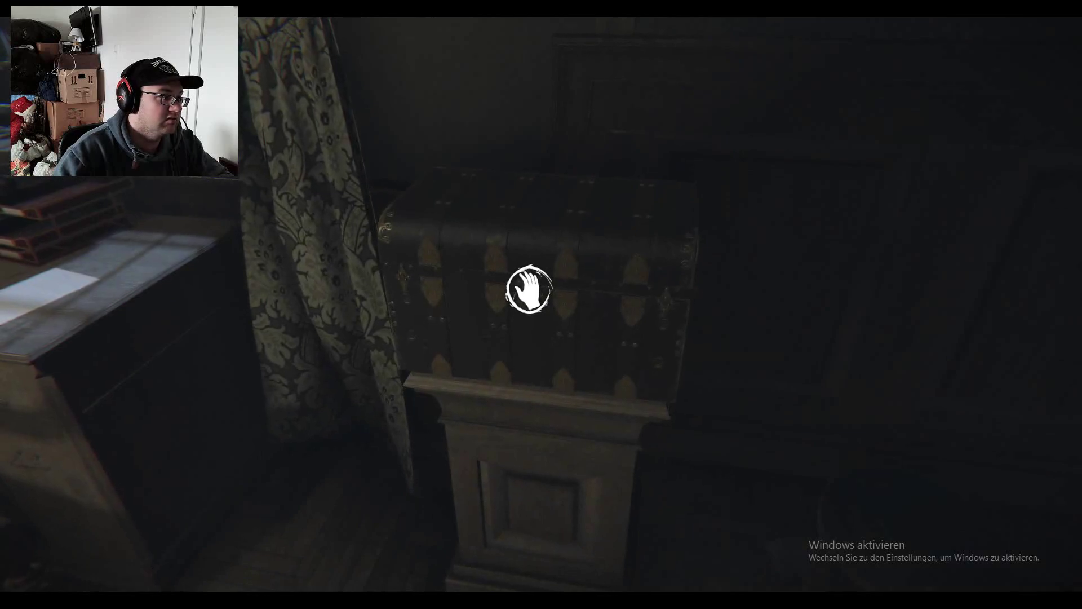
{"action": "left_click", "coordinate": [530, 290]}
{"action": "left_click", "coordinate": [568, 307]}
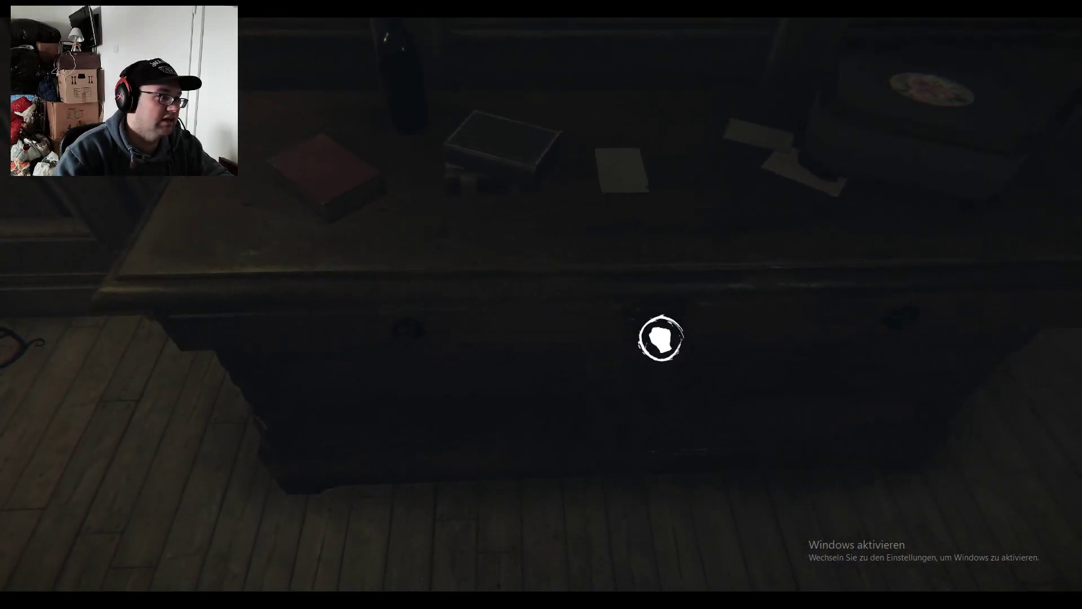
Step: Read the workshop warning note from the desk drawer, then look across the floor
{"action": "left_click", "coordinate": [662, 342]}
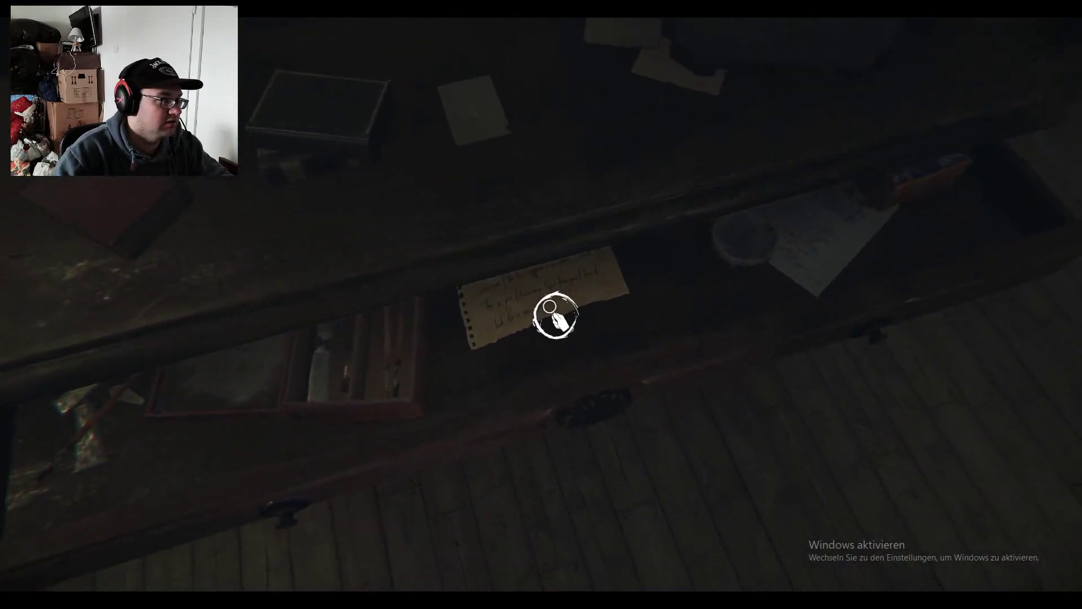
{"action": "left_click", "coordinate": [556, 312]}
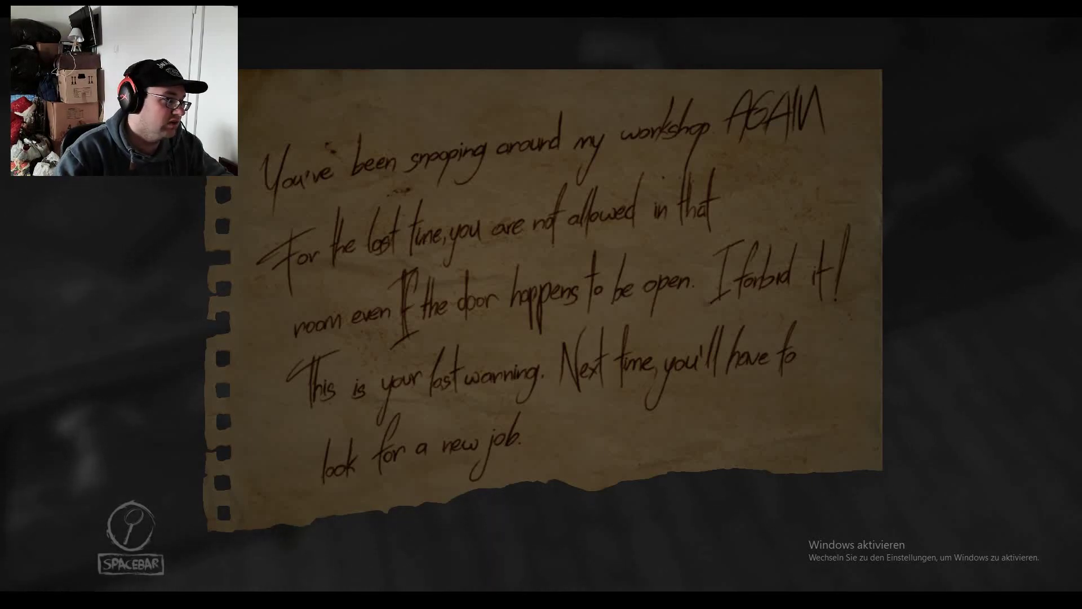
{"action": "key", "text": "space"}
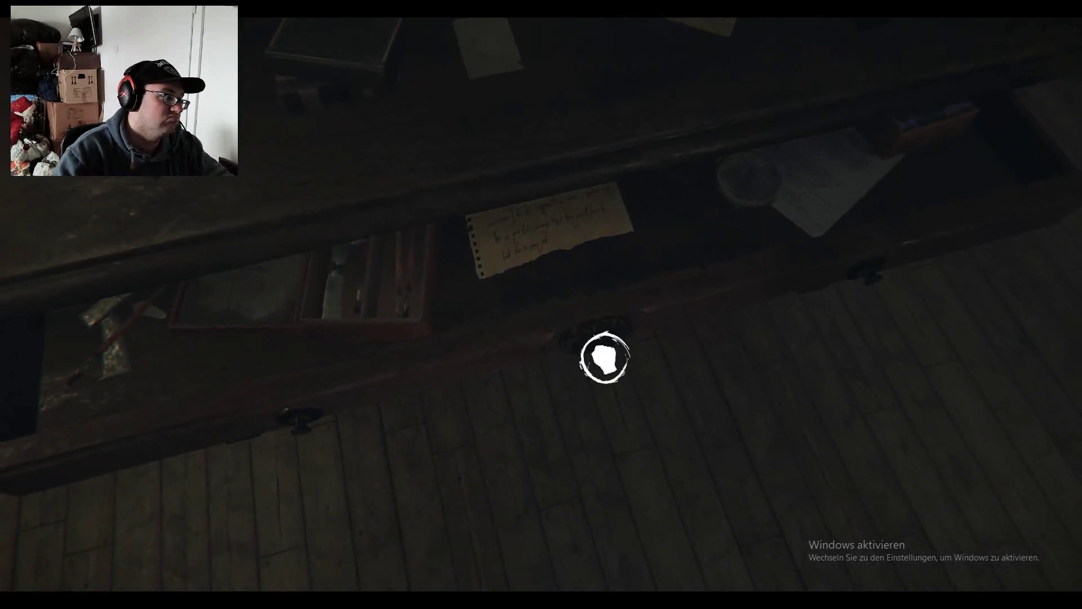
{"action": "left_click_drag", "start_coordinate": [541, 304], "coordinate": [338, 422]}
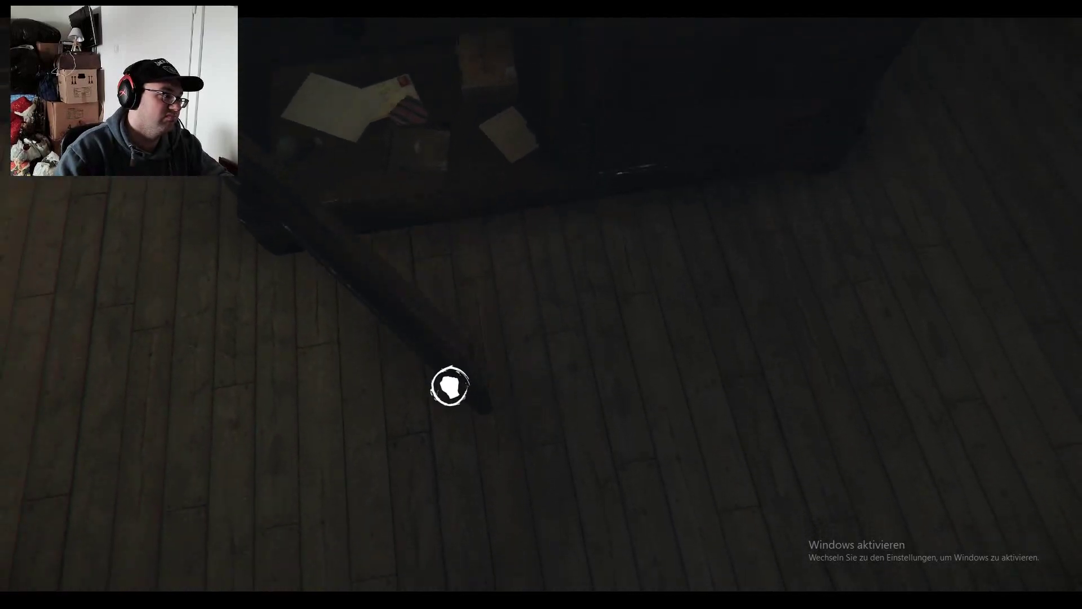
{"action": "left_click_drag", "start_coordinate": [540, 305], "coordinate": [424, 211]}
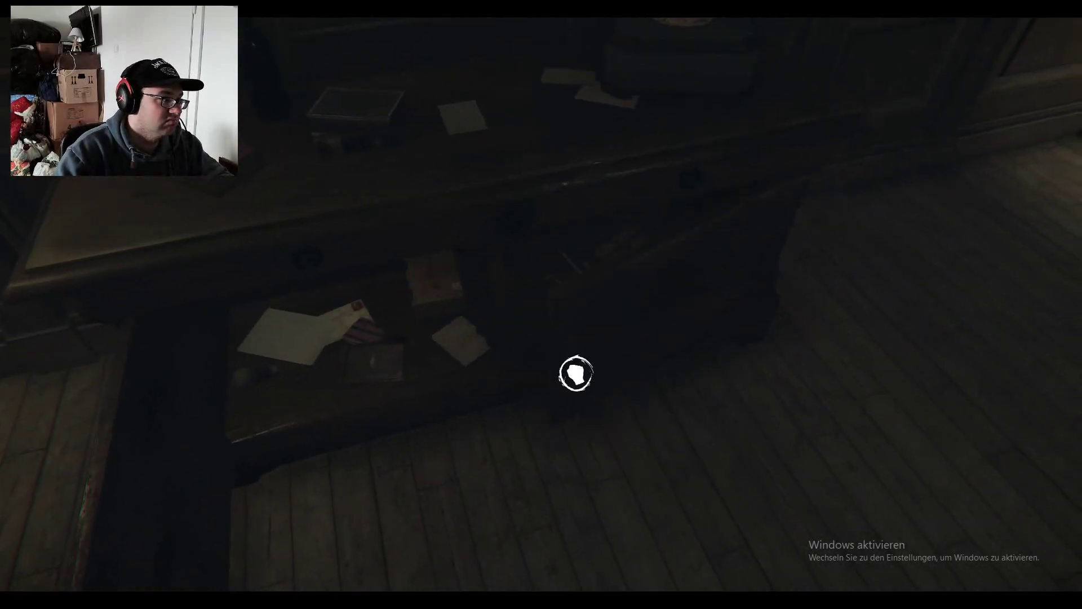
{"action": "left_click_drag", "start_coordinate": [542, 304], "coordinate": [339, 253]}
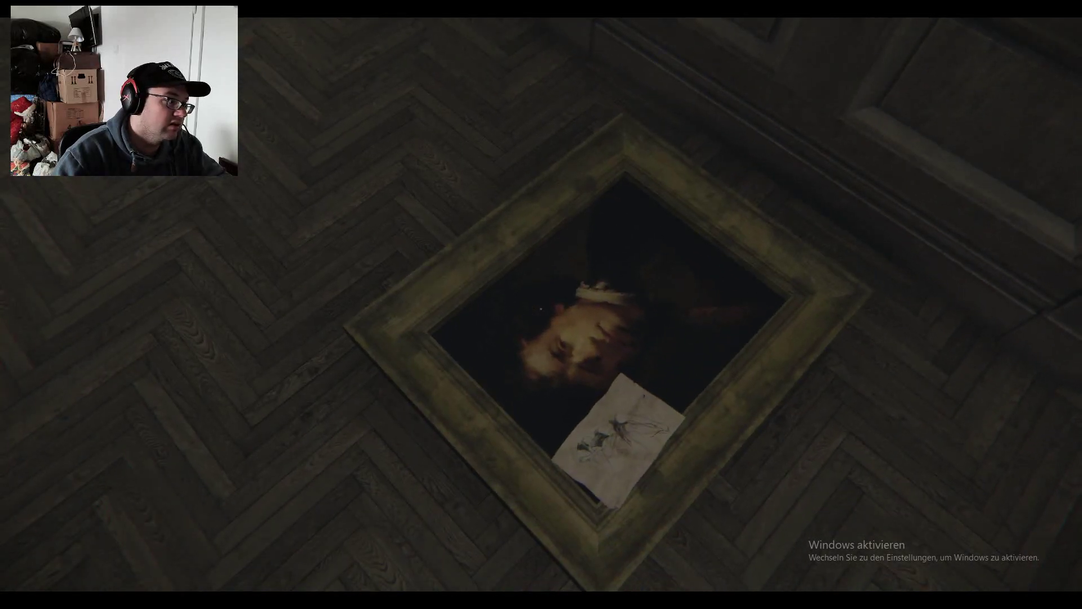
Step: Read the sketch lying on the floor painting and enter the portrait room
{"action": "left_click", "coordinate": [568, 335]}
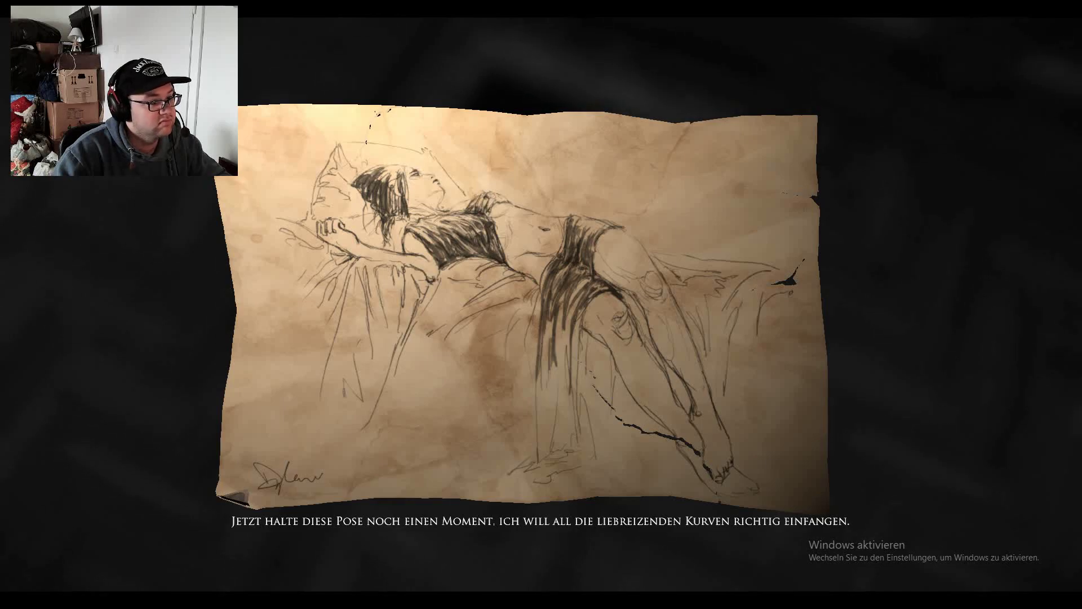
{"action": "key", "text": "Escape"}
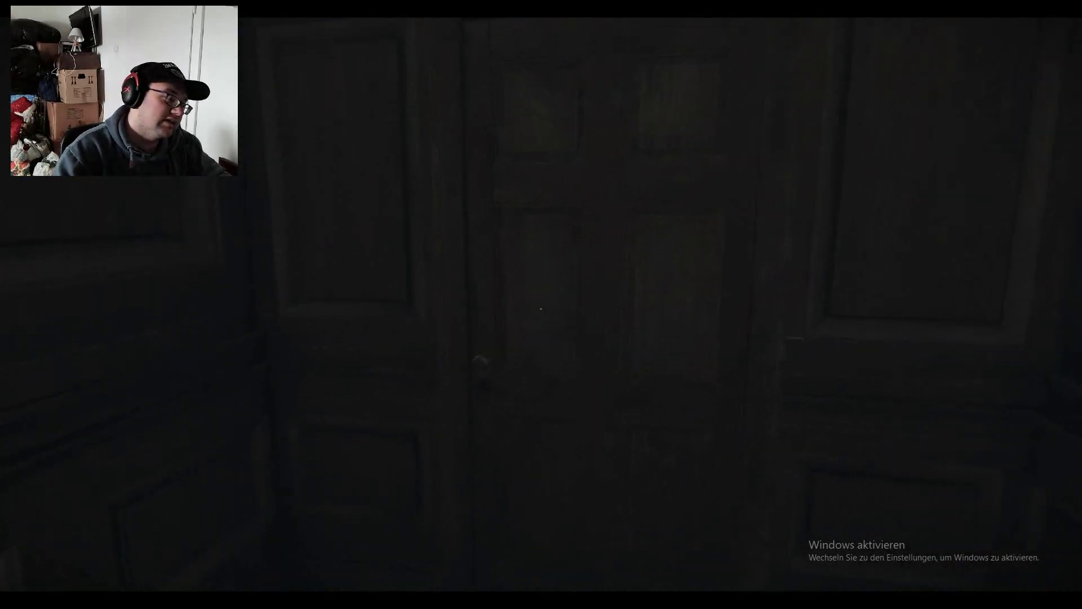
{"action": "left_click", "coordinate": [467, 426]}
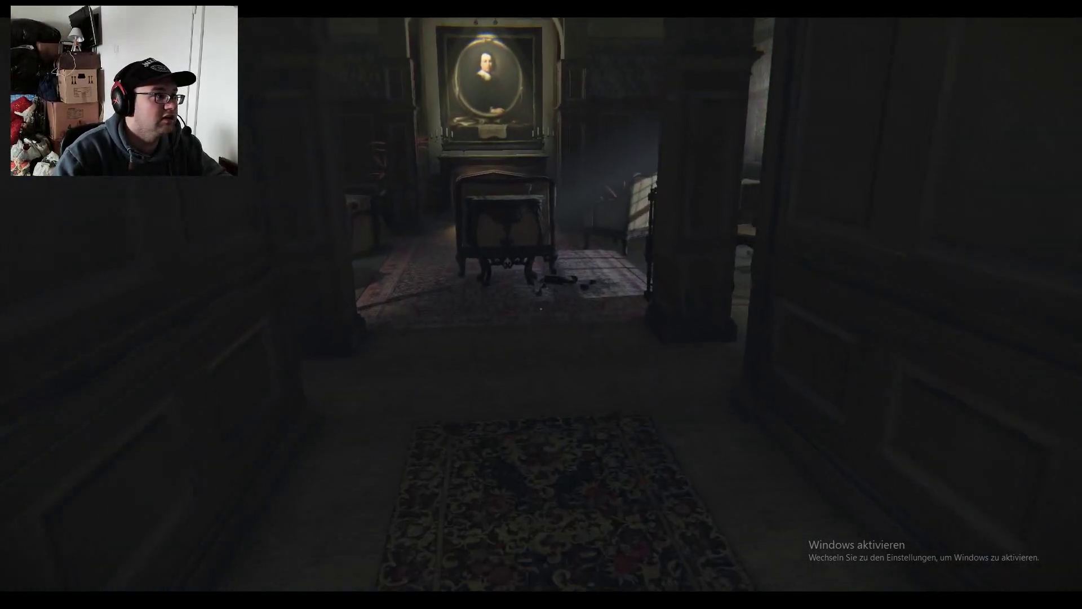
Step: Walk around the room past the bookshelves, fireplace, crate and table with glasses
{"action": "key", "text": "w"}
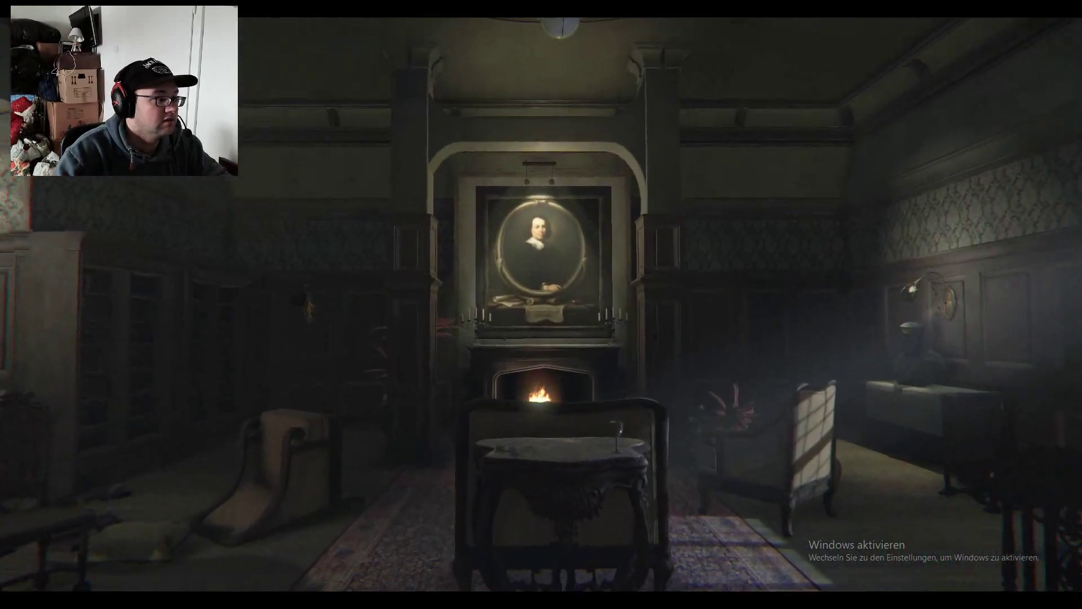
{"action": "key", "text": "w"}
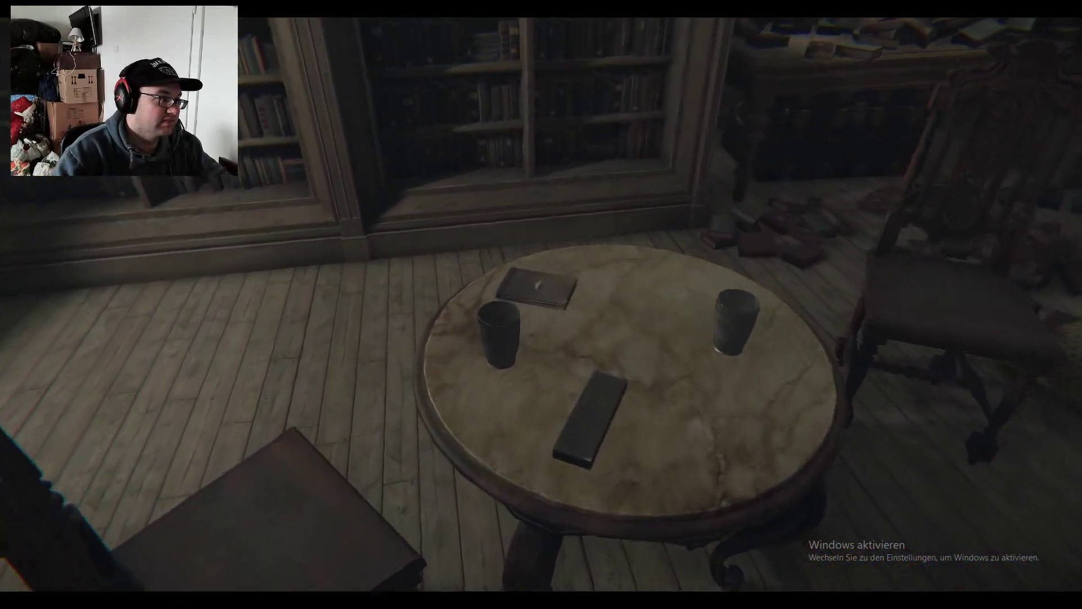
{"action": "key", "text": "w"}
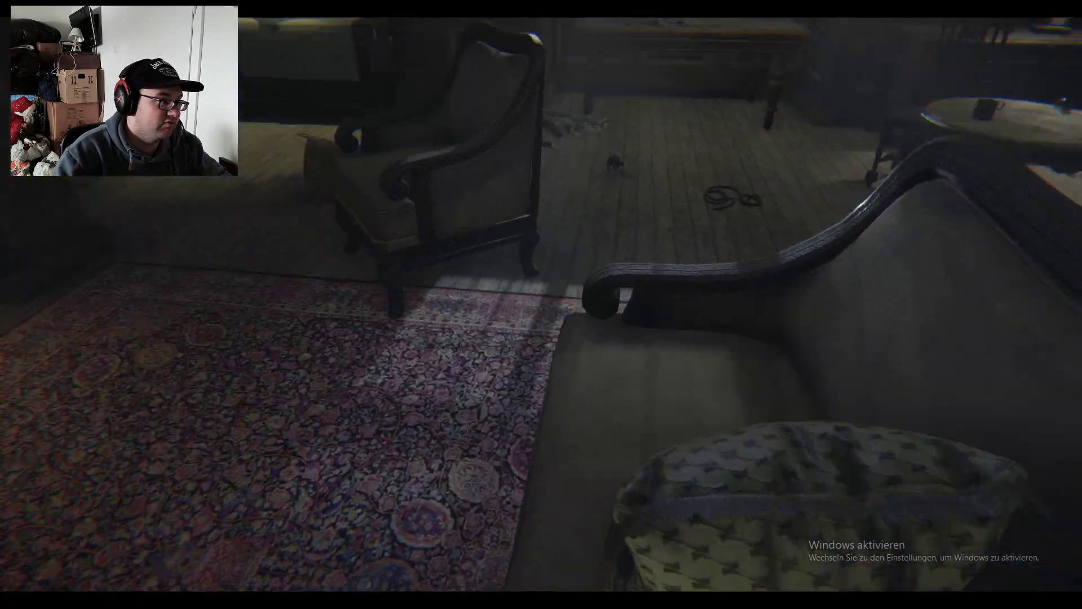
{"action": "key", "text": "w"}
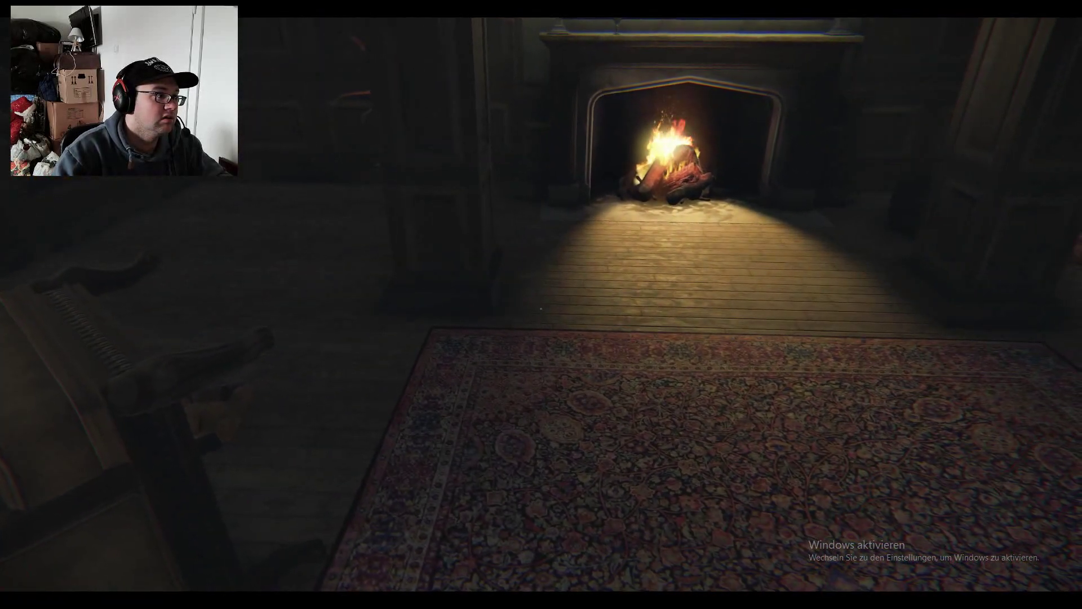
{"action": "key", "text": "w"}
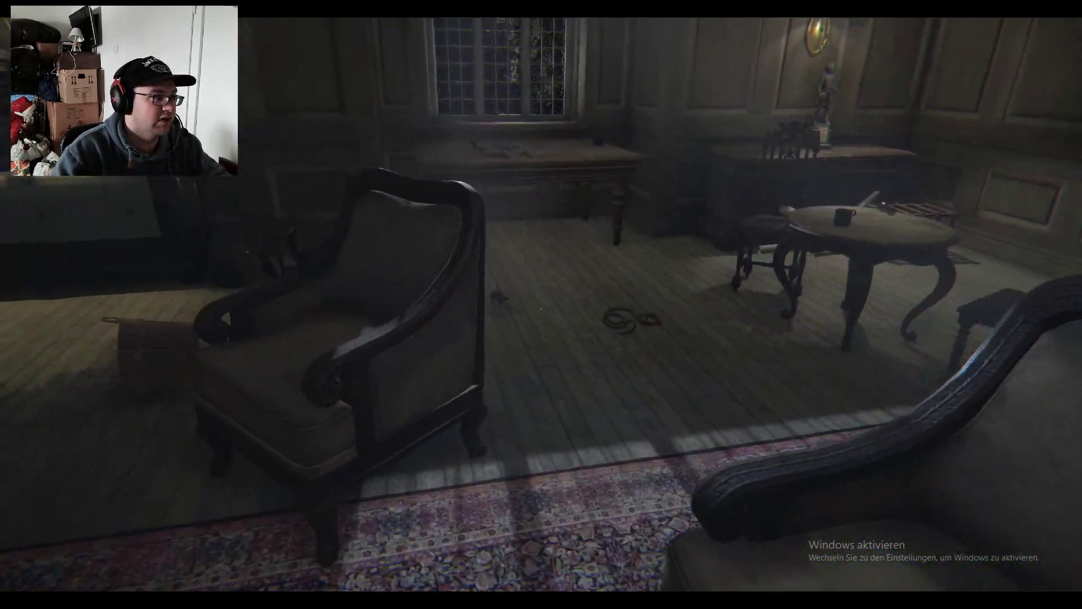
{"action": "key", "text": "w"}
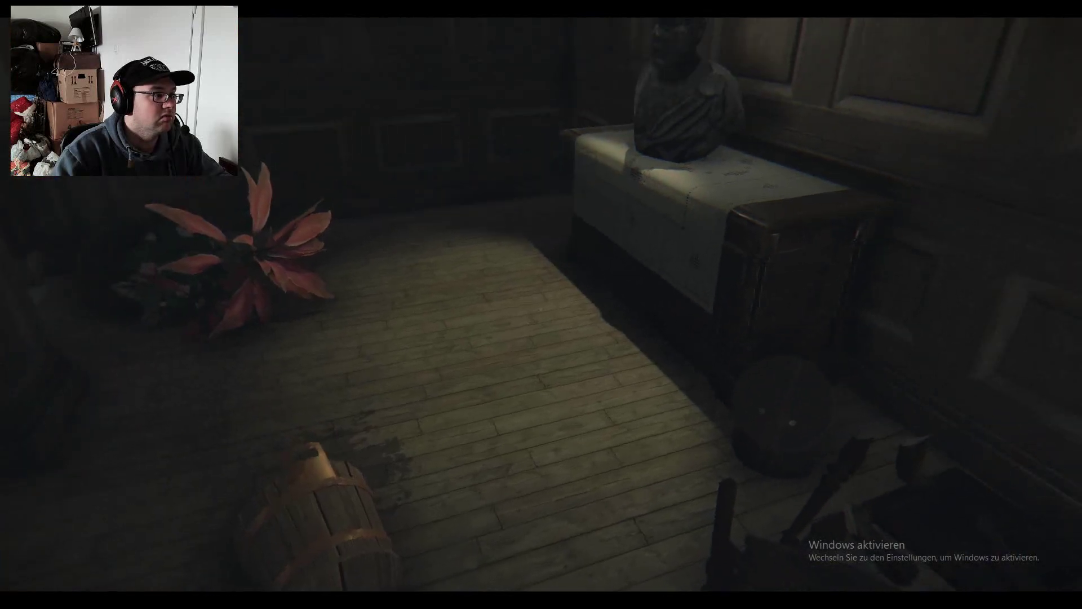
{"action": "key", "text": "w"}
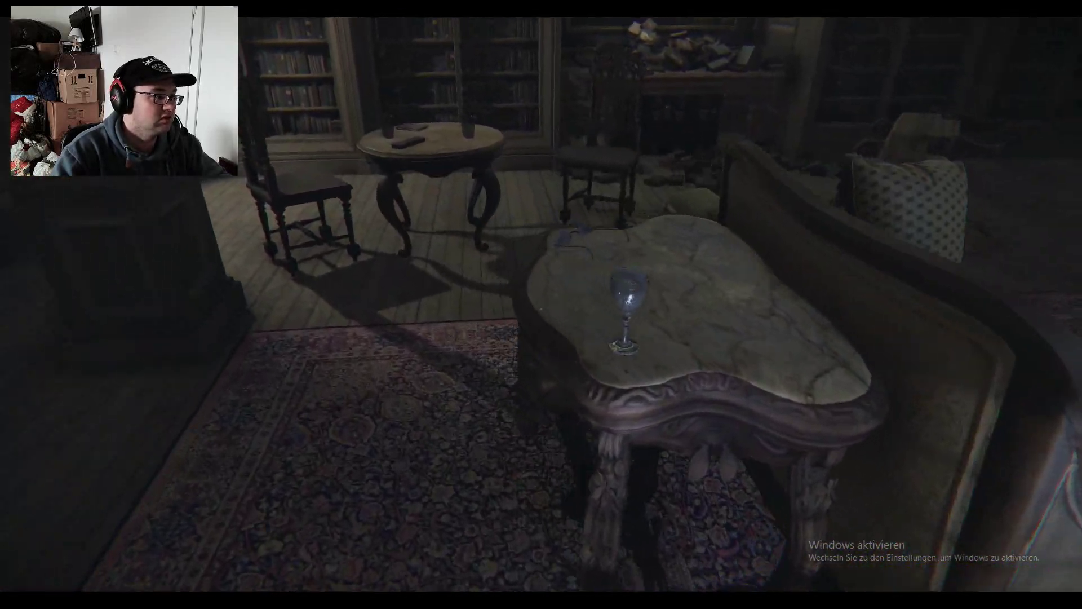
{"action": "key", "text": "w"}
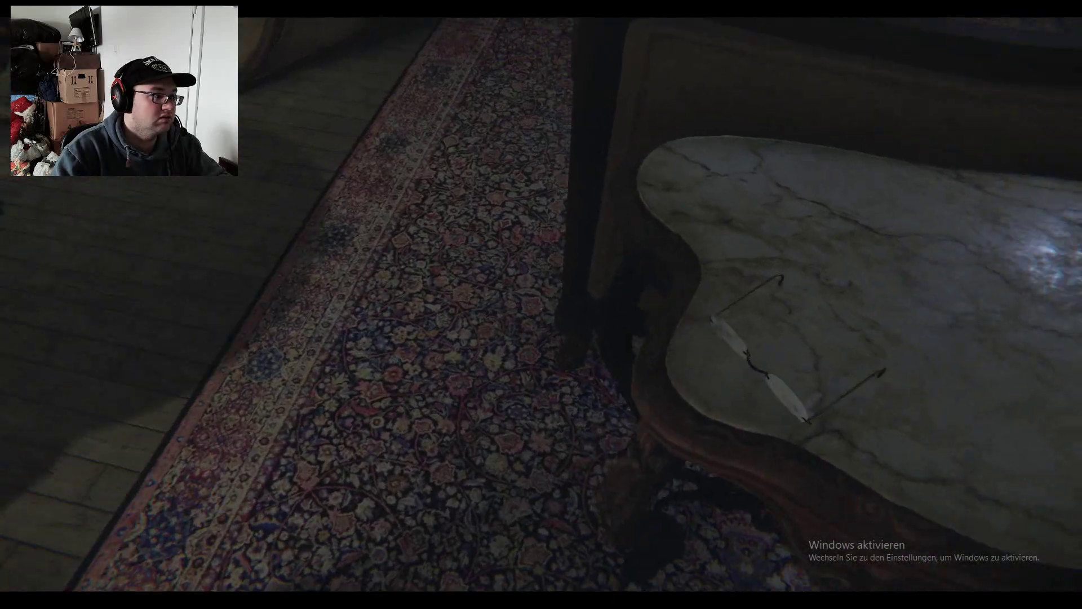
{"action": "key", "text": "w"}
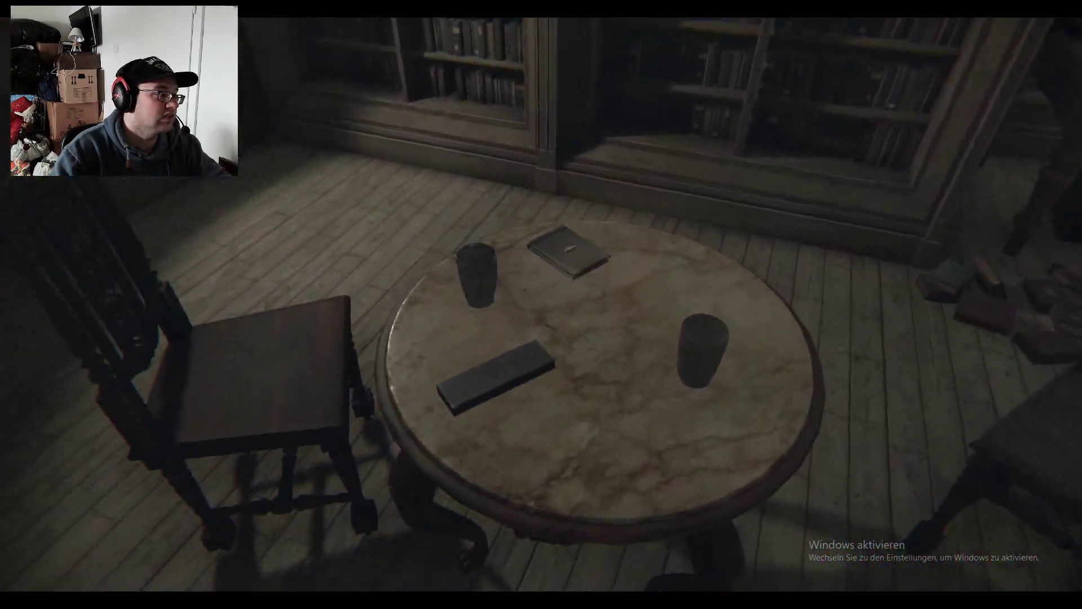
Step: Look toward the armchair and the fireplace portrait, then pause the game
{"action": "left_click_drag", "start_coordinate": [540, 305], "coordinate": [761, 305]}
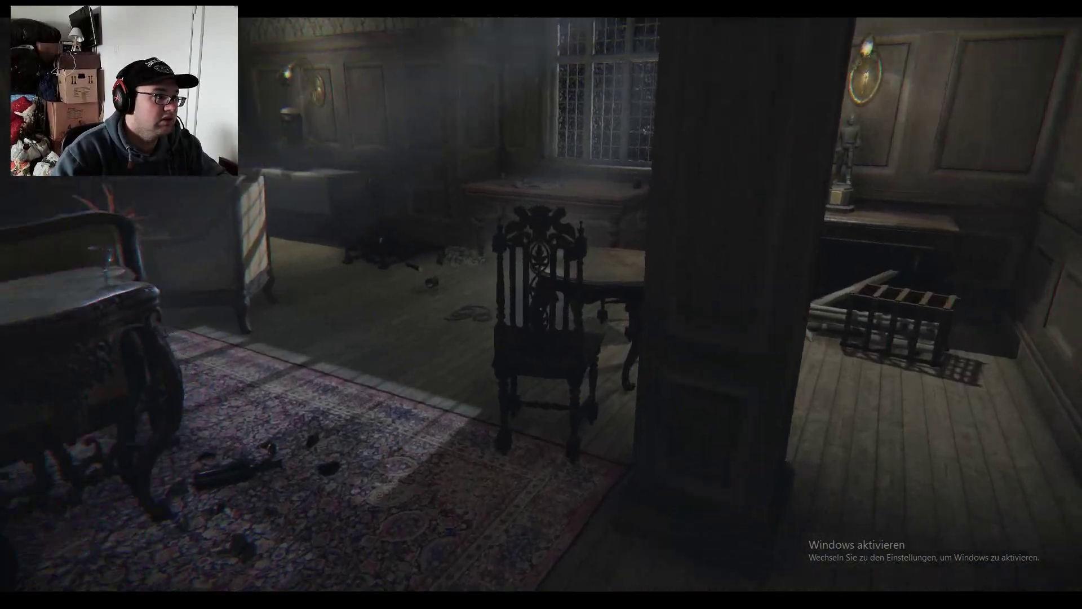
{"action": "left_click_drag", "start_coordinate": [541, 305], "coordinate": [169, 305]}
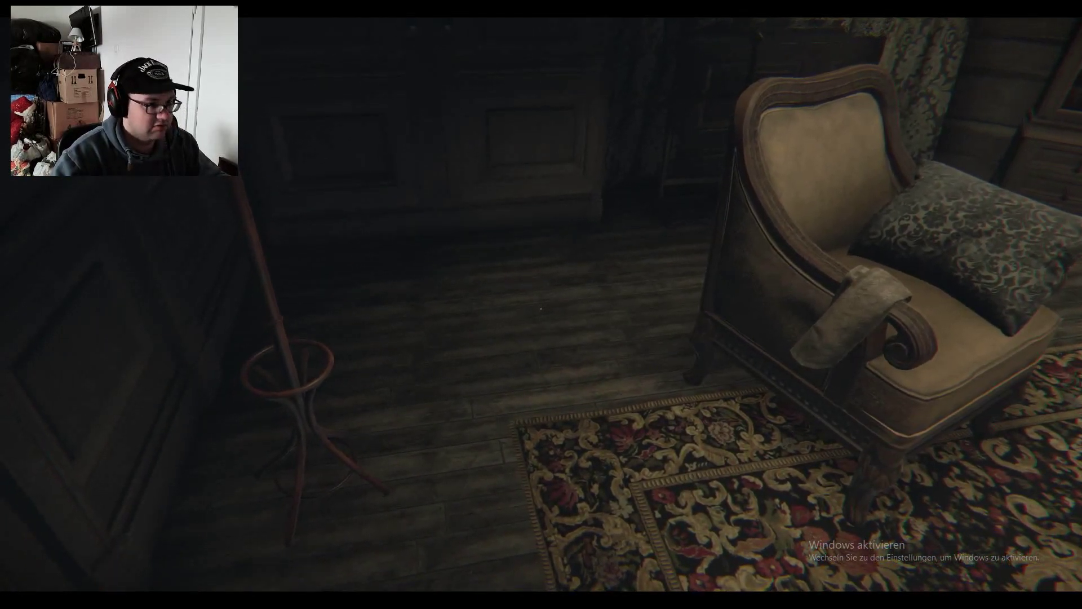
{"action": "key", "text": "Escape"}
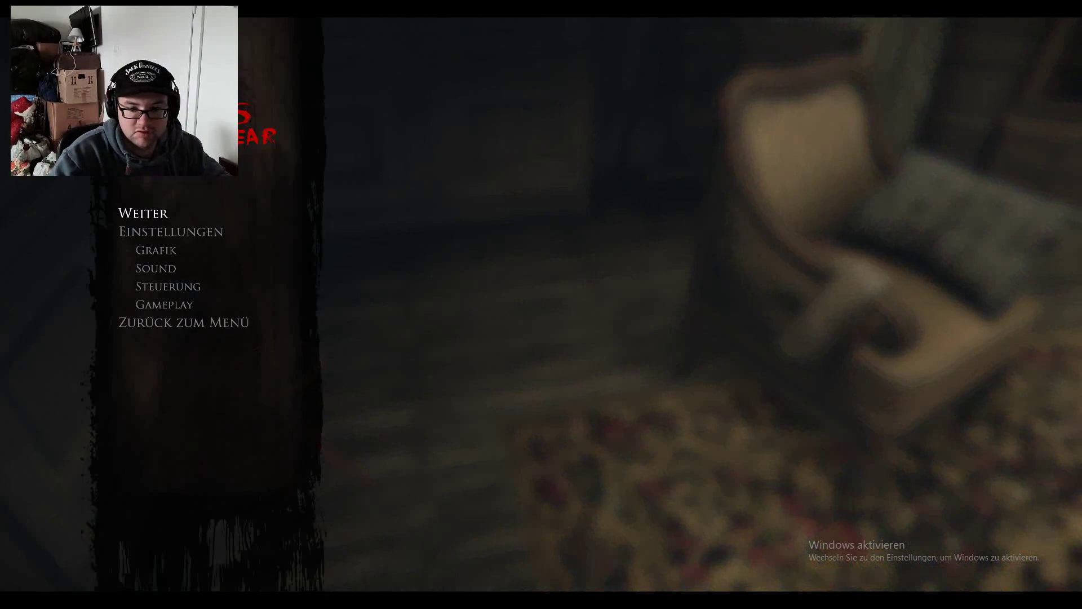